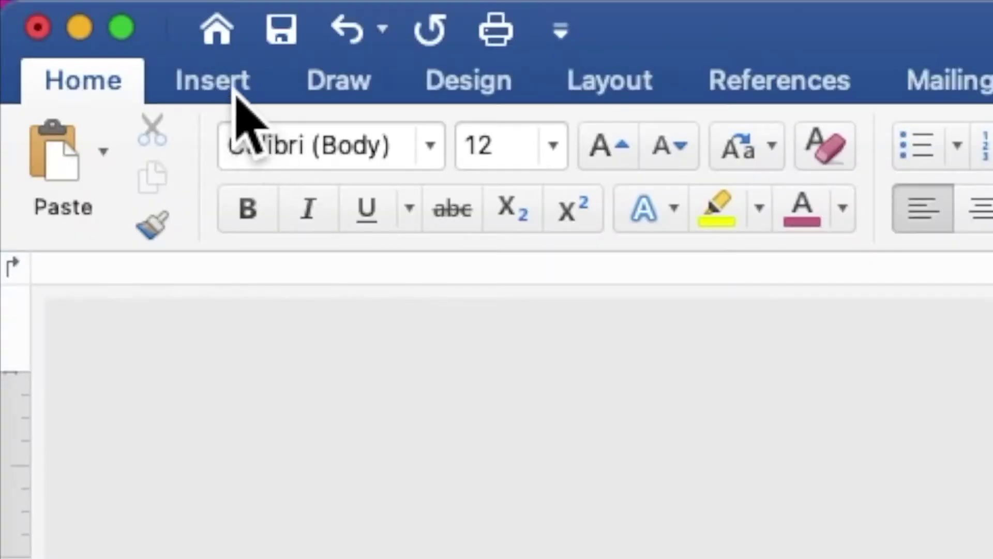
Draw a rectangle on the page filled black with no outline
click(75, 8)
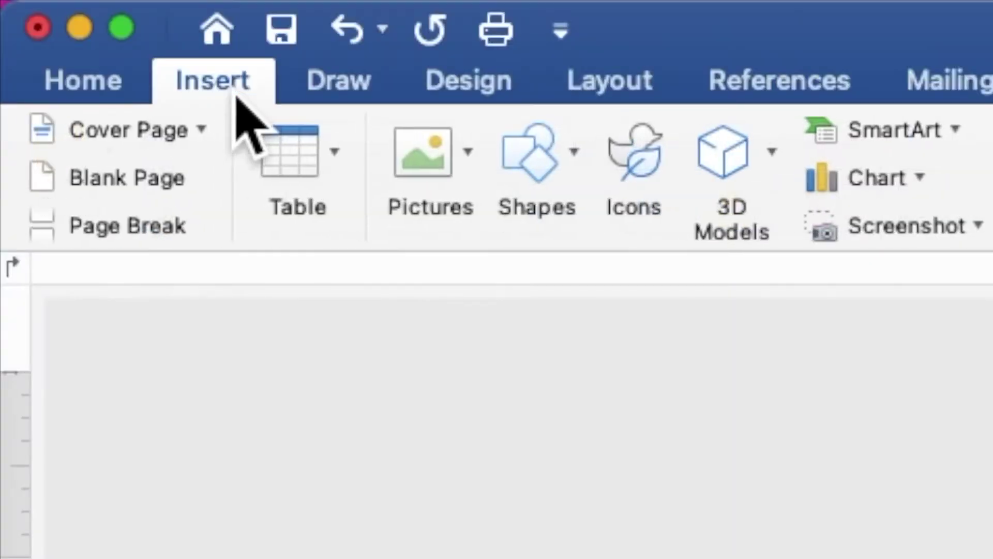
click(563, 181)
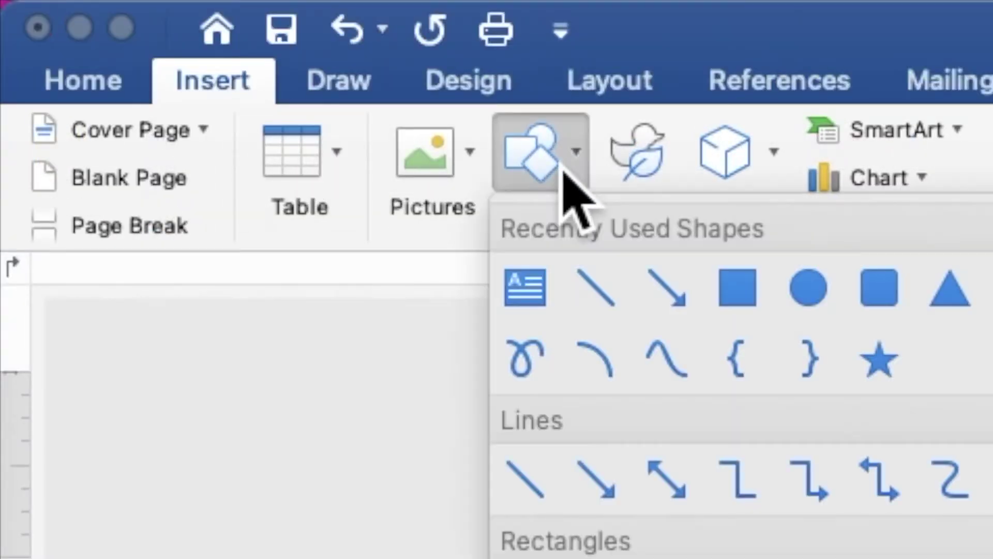
click(745, 286)
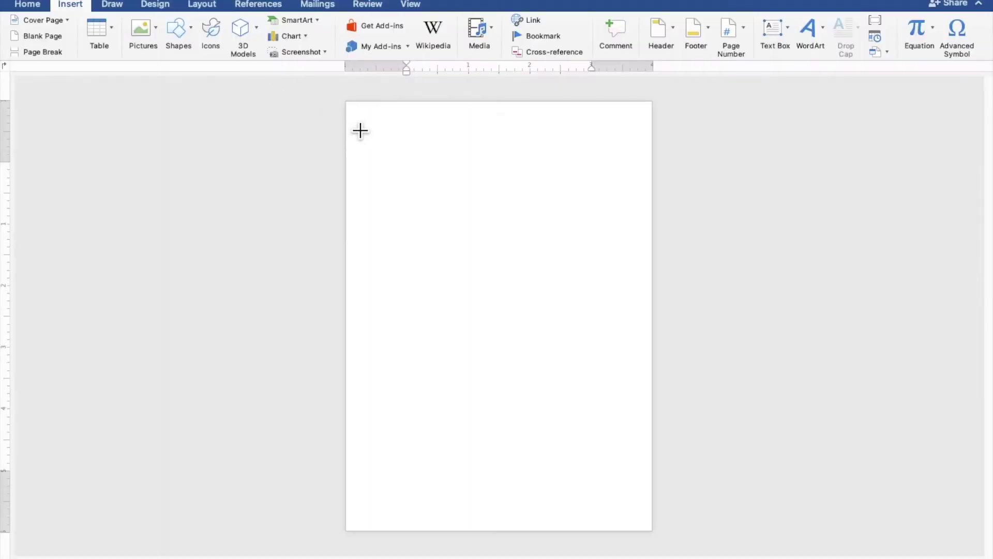
mouse_move(366, 116)
mouse_down()
mouse_move(527, 394)
mouse_move(614, 503)
mouse_up()
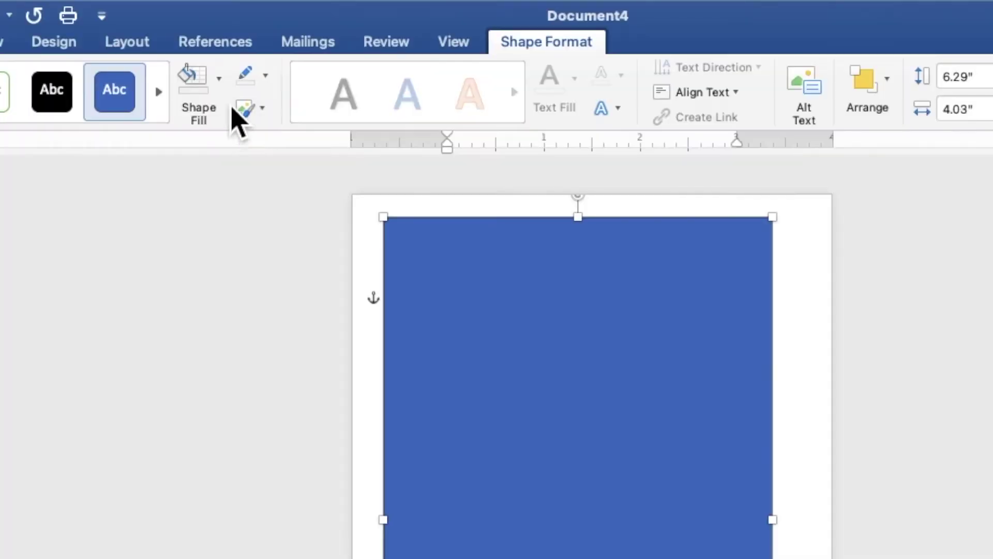
click(262, 33)
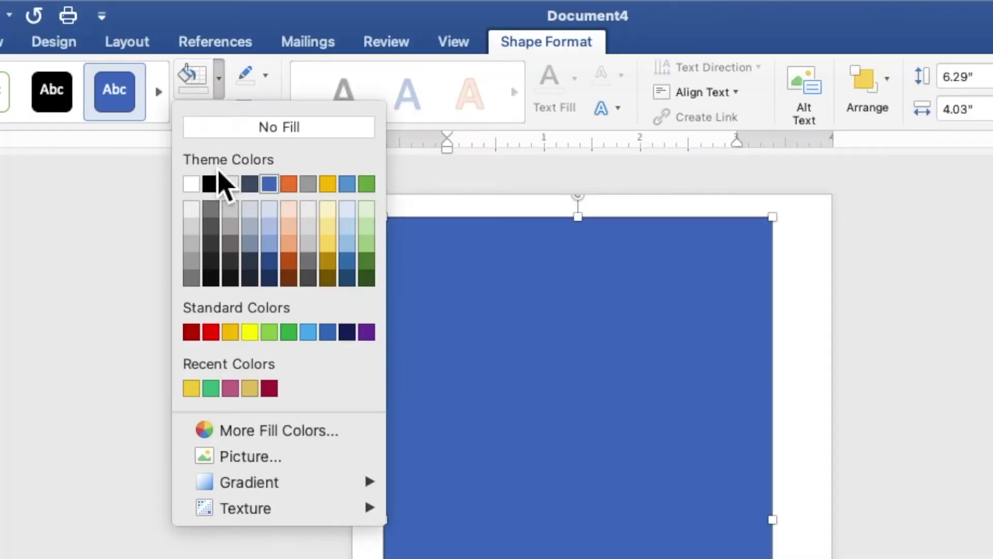
click(210, 188)
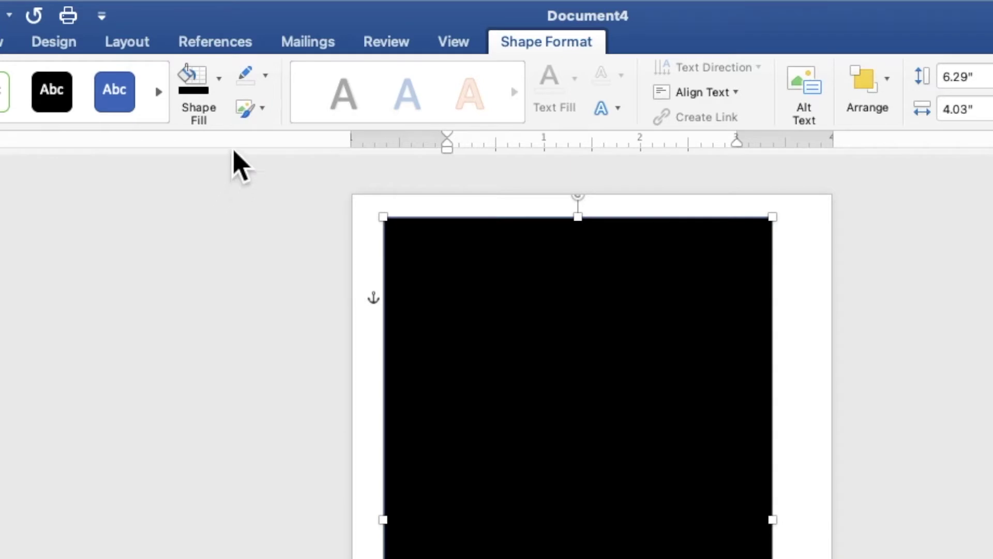
click(265, 78)
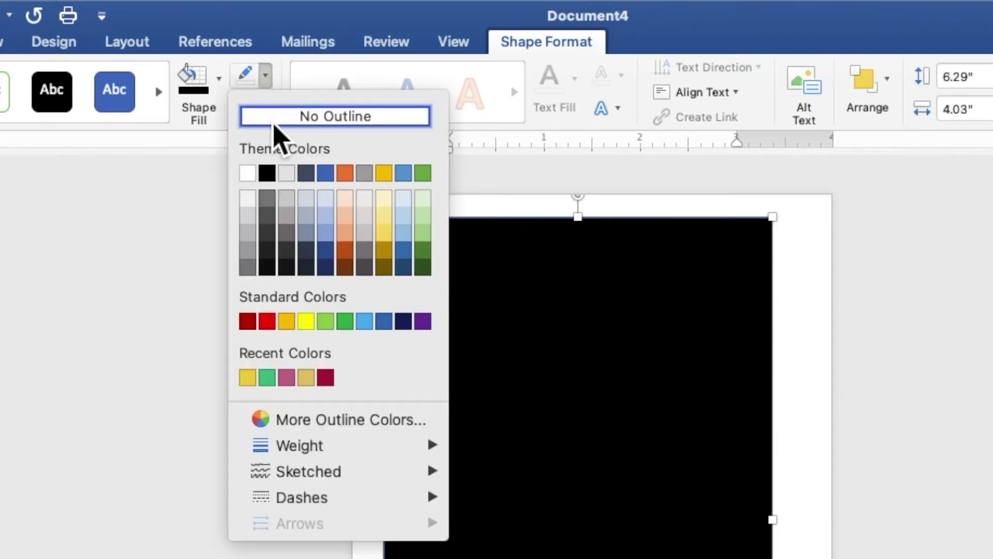
click(274, 123)
Stretch the black rectangle to cover the whole page (7.16" by 5.17")
drag(401, 158, 382, 146)
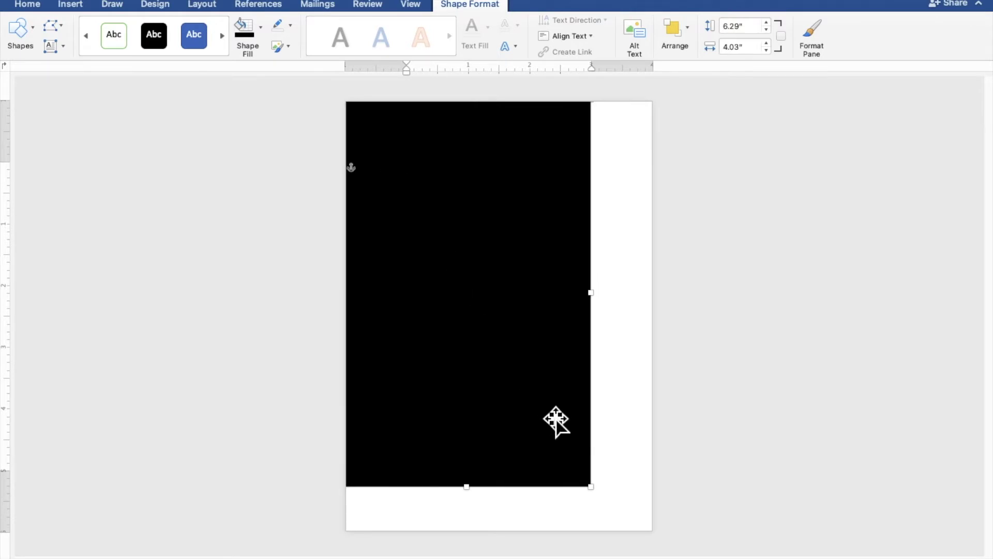
drag(591, 487, 665, 544)
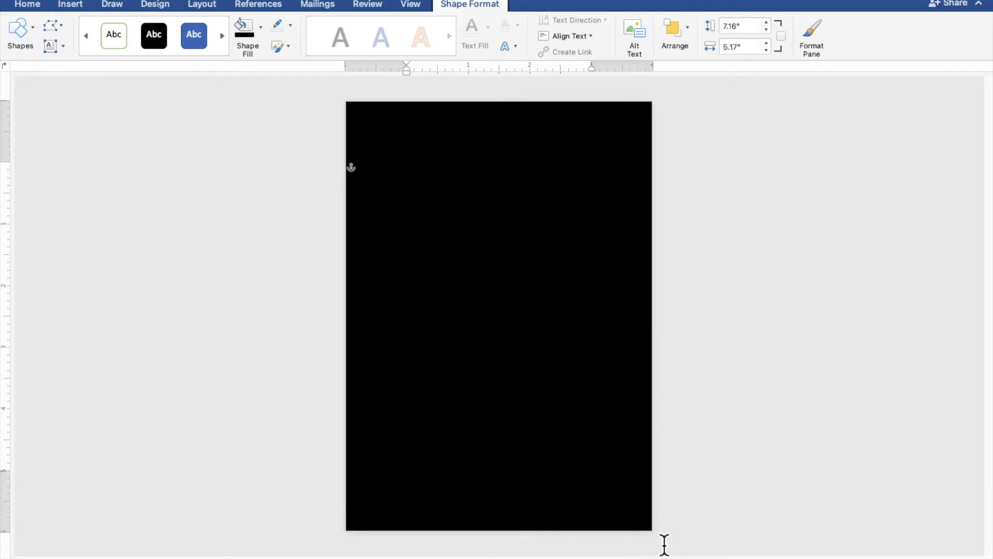
click(807, 385)
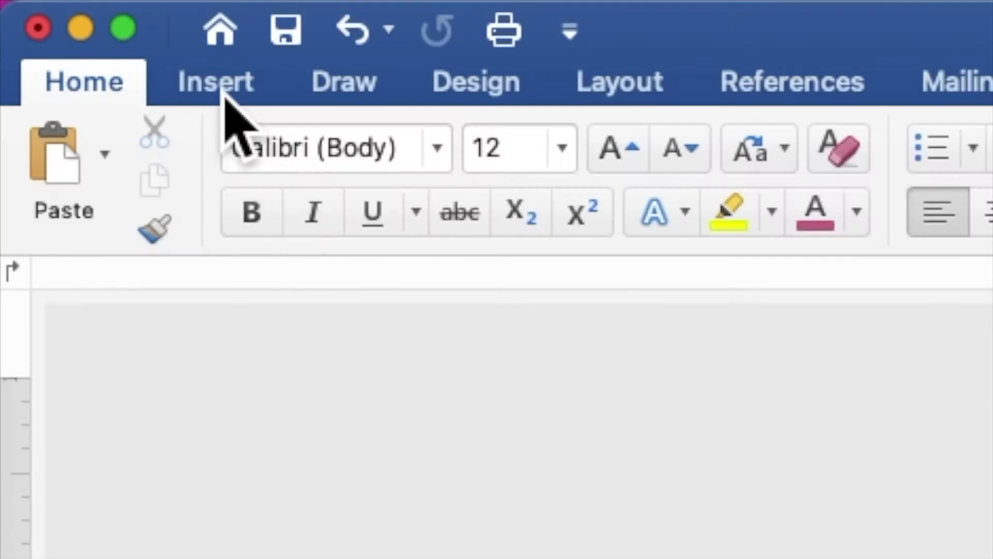
Insert TROPICAL FLOWERS.png from the flyer's project folder on the Desktop
click(74, 8)
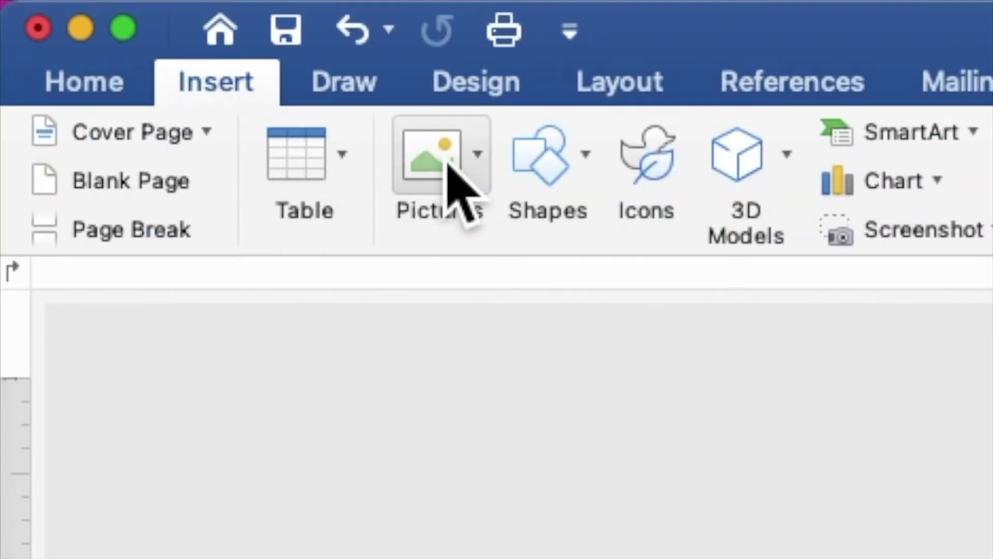
click(448, 170)
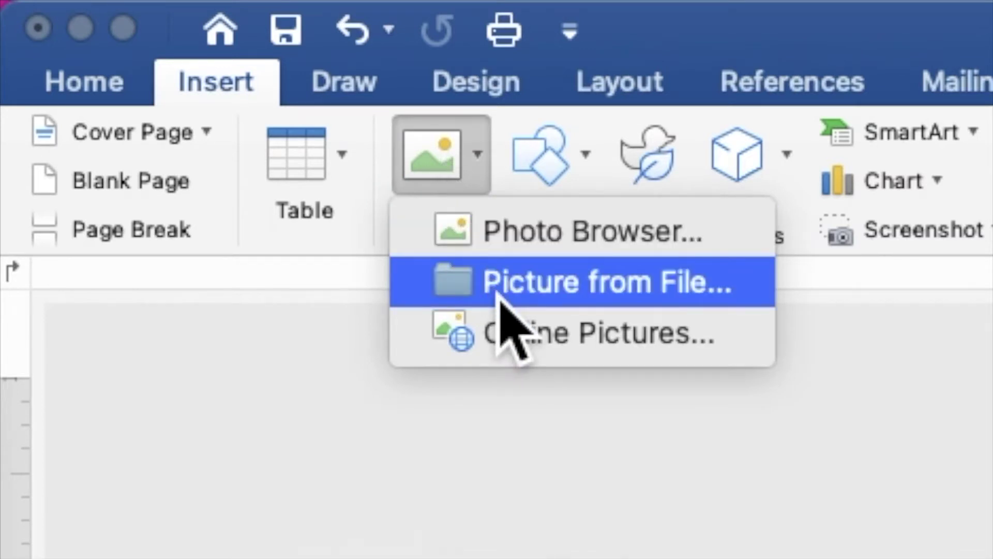
click(500, 296)
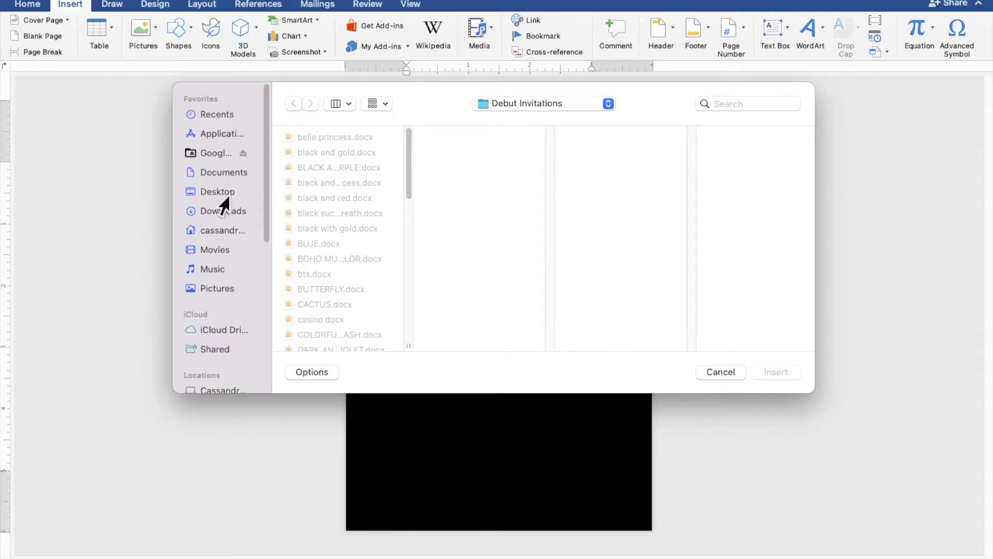
click(222, 193)
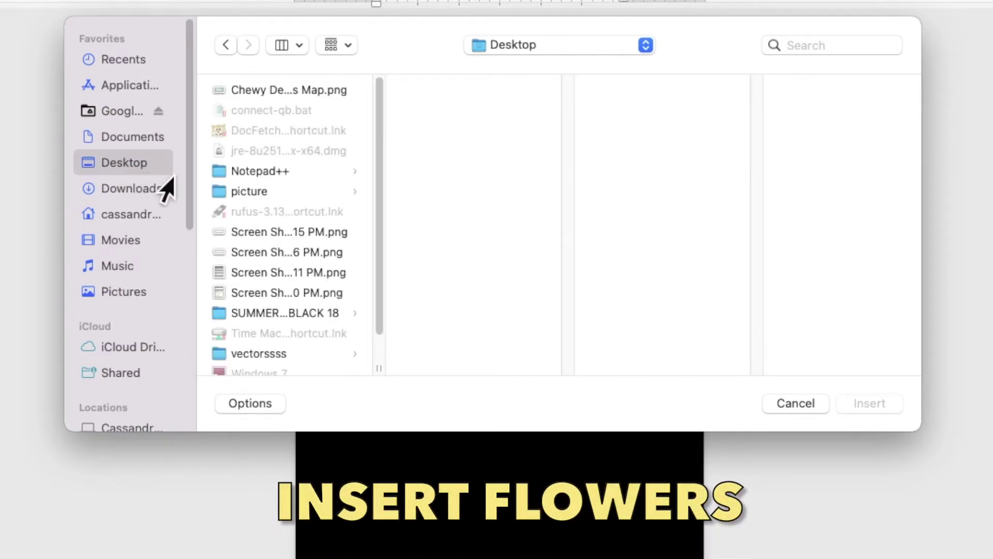
scroll(255, 252, down, 2)
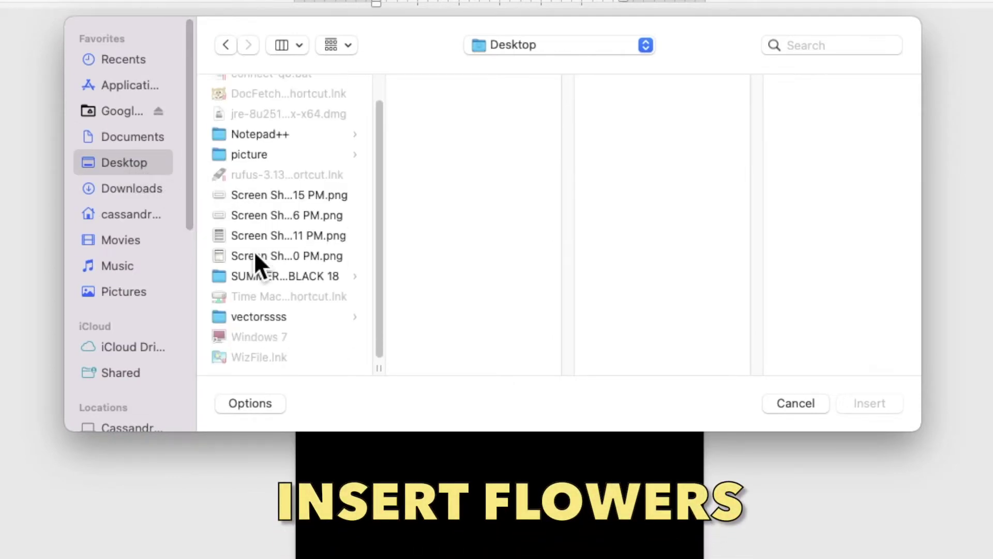
click(274, 278)
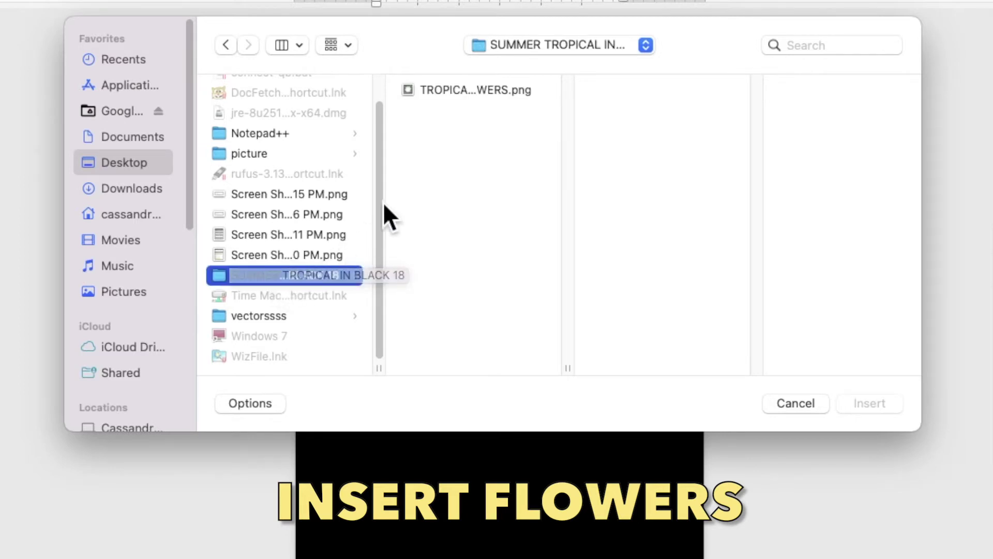
click(458, 93)
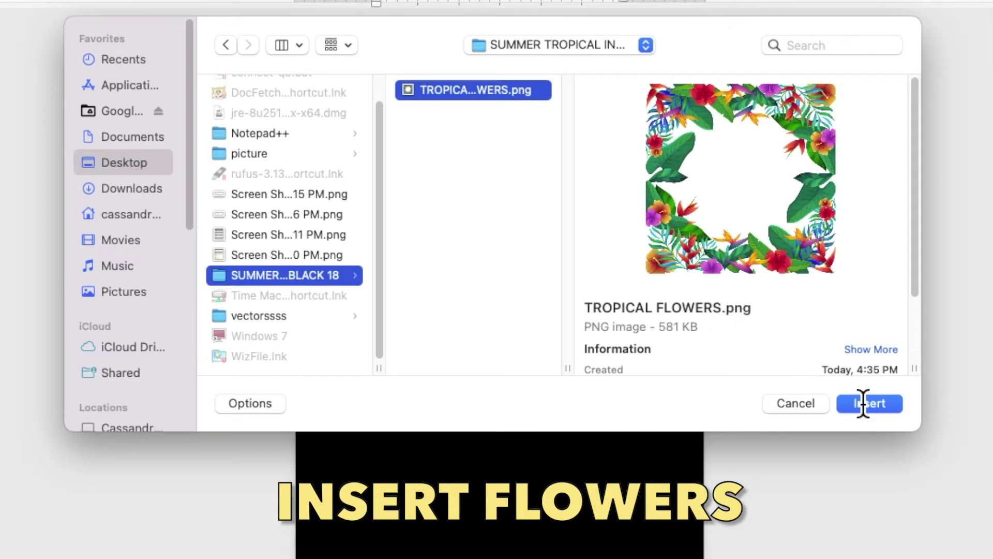
click(879, 406)
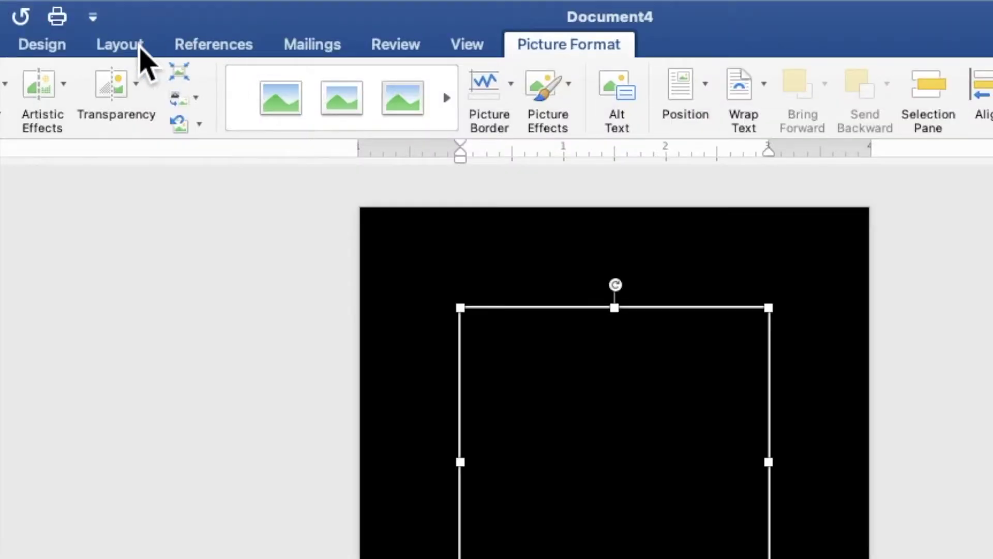
Set the flower picture to Behind Text and bring it above the black background
click(213, 6)
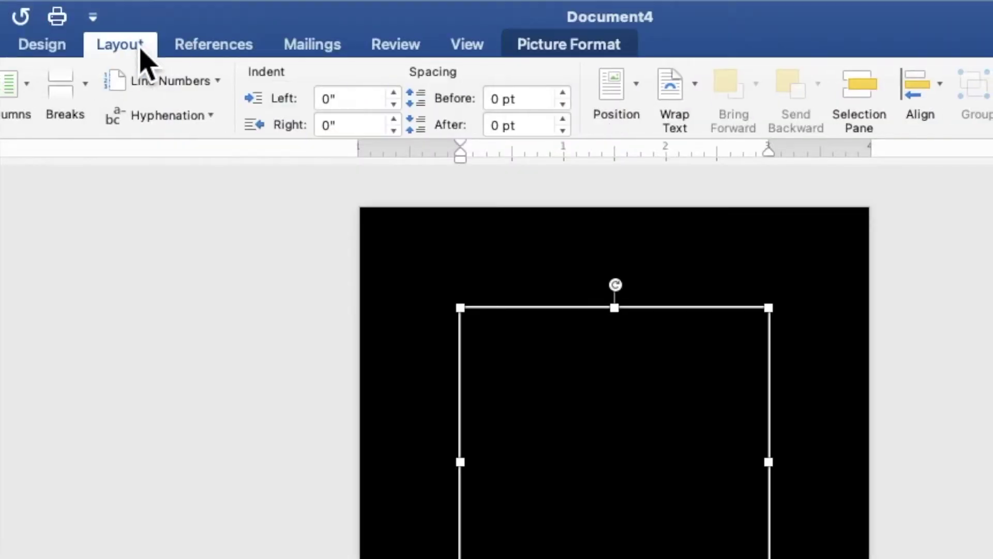
click(679, 106)
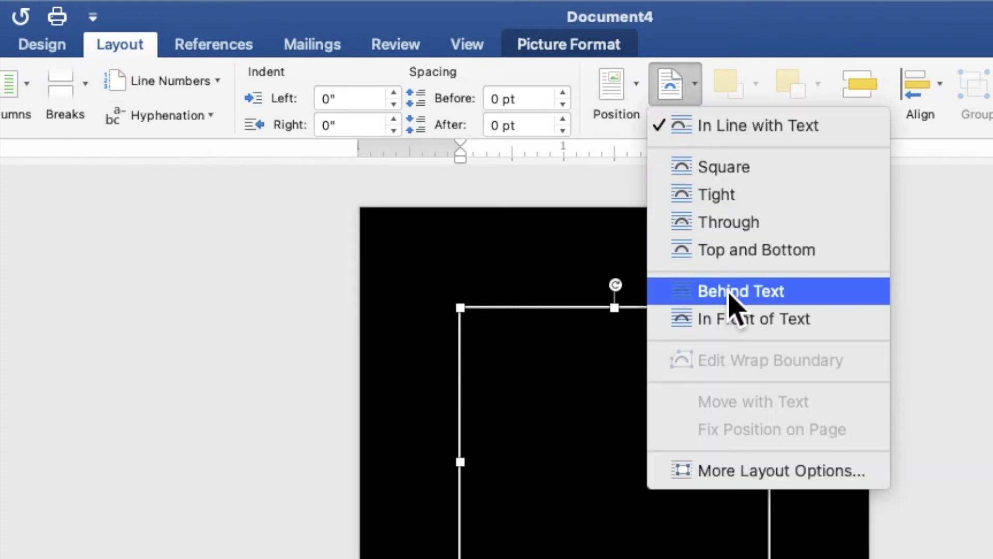
click(734, 292)
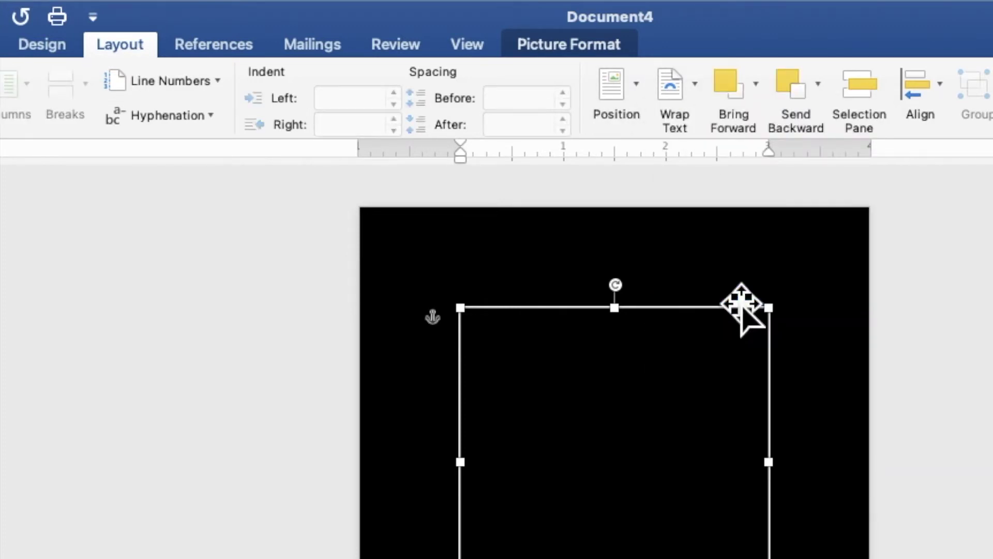
click(757, 96)
click(769, 184)
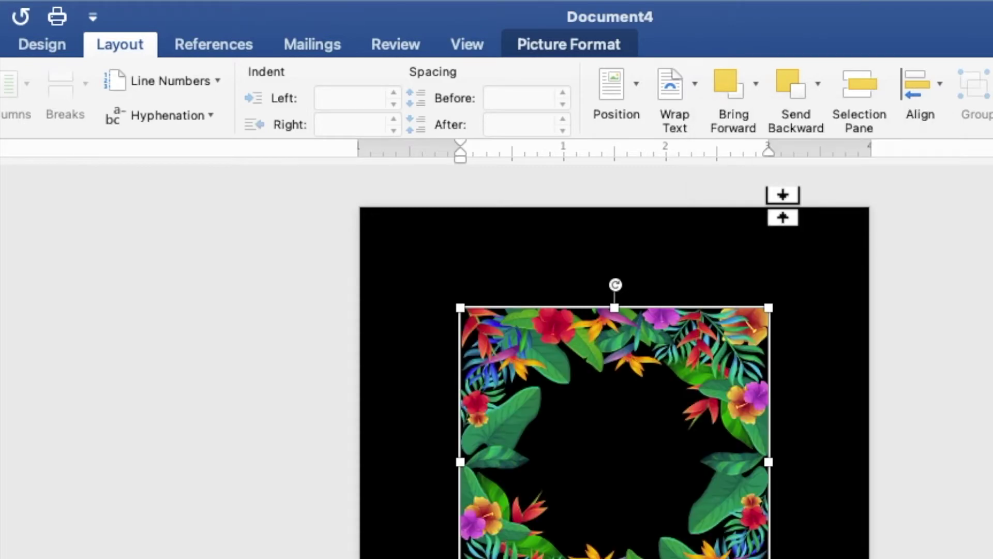
Move and resize the flower border so it frames the entire page
drag(540, 212, 463, 137)
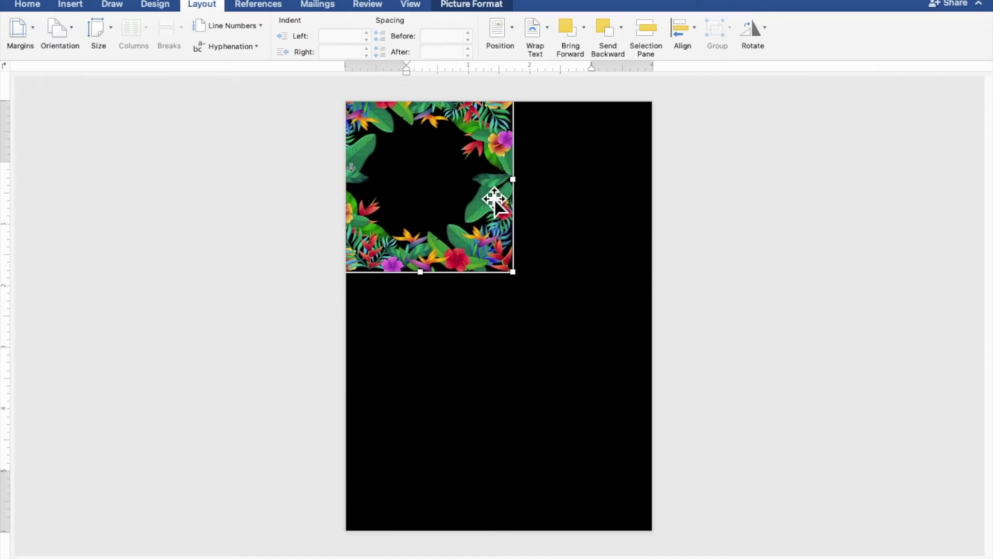
drag(524, 285, 575, 401)
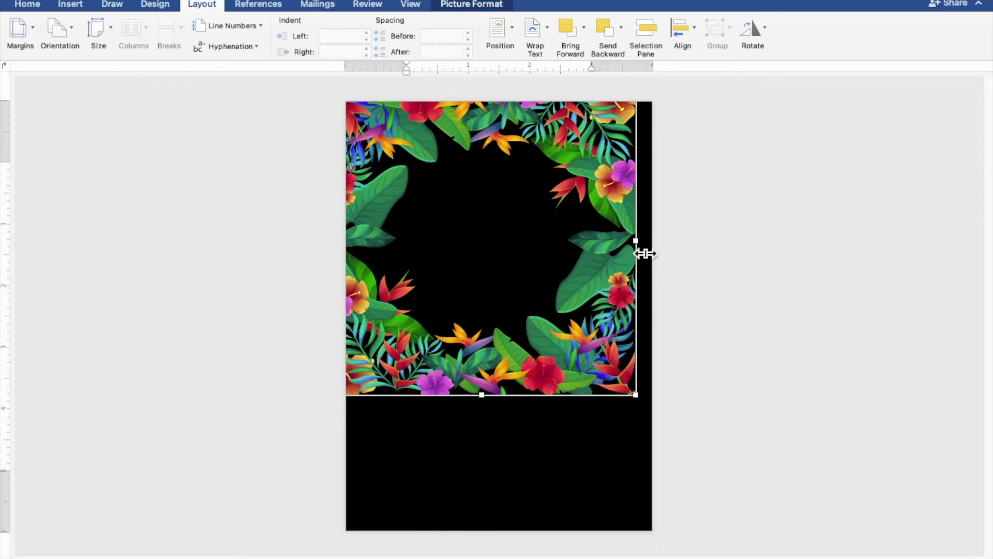
drag(645, 251, 605, 253)
drag(599, 398, 672, 543)
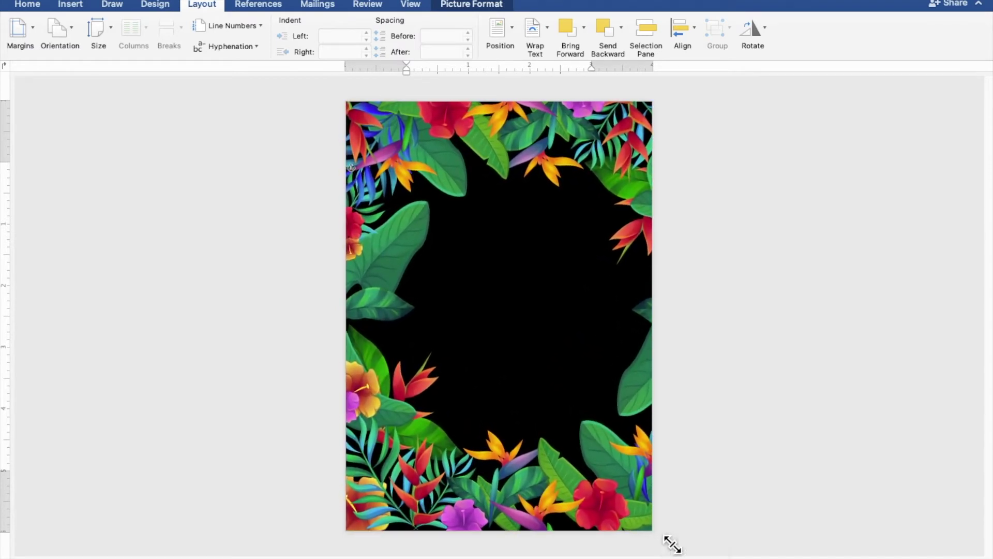
drag(597, 467, 582, 468)
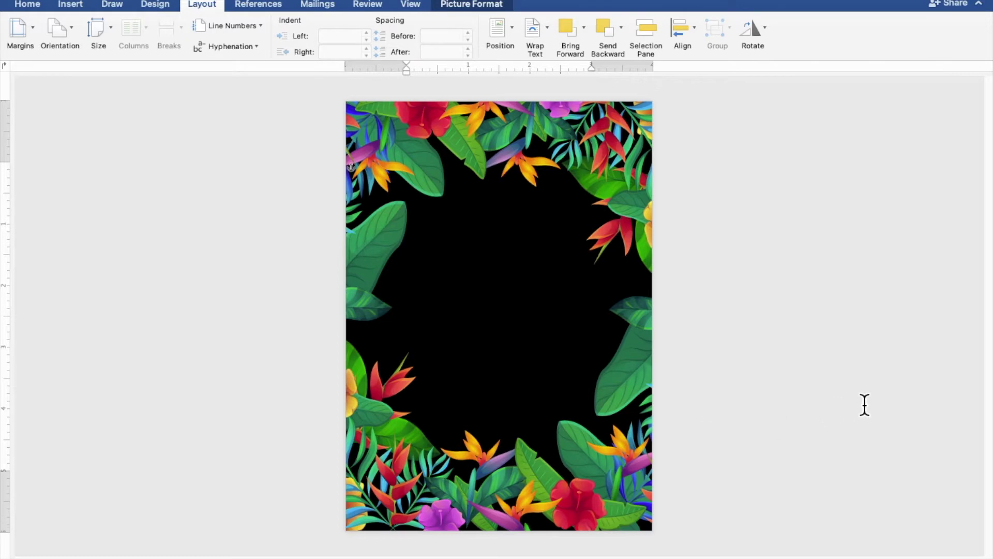
click(886, 399)
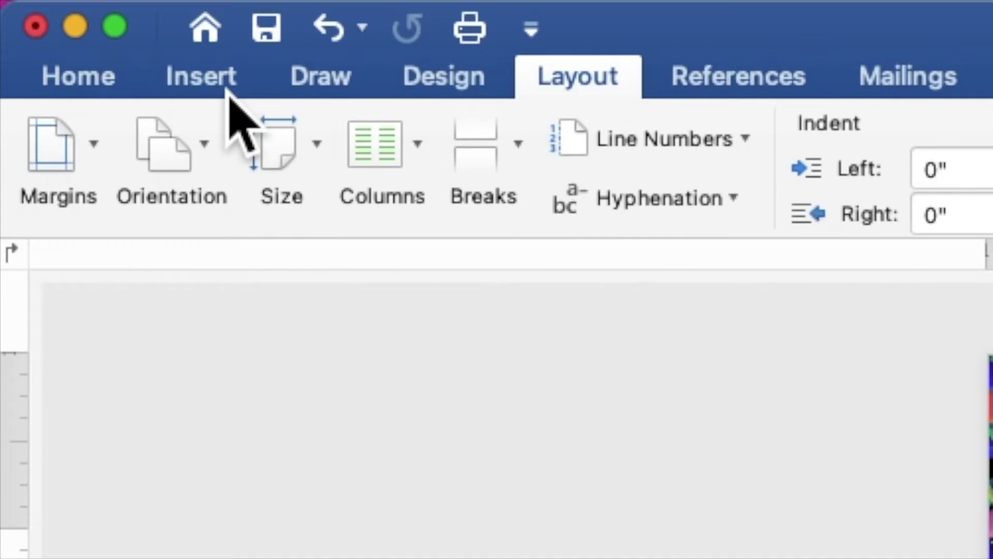
click(79, 10)
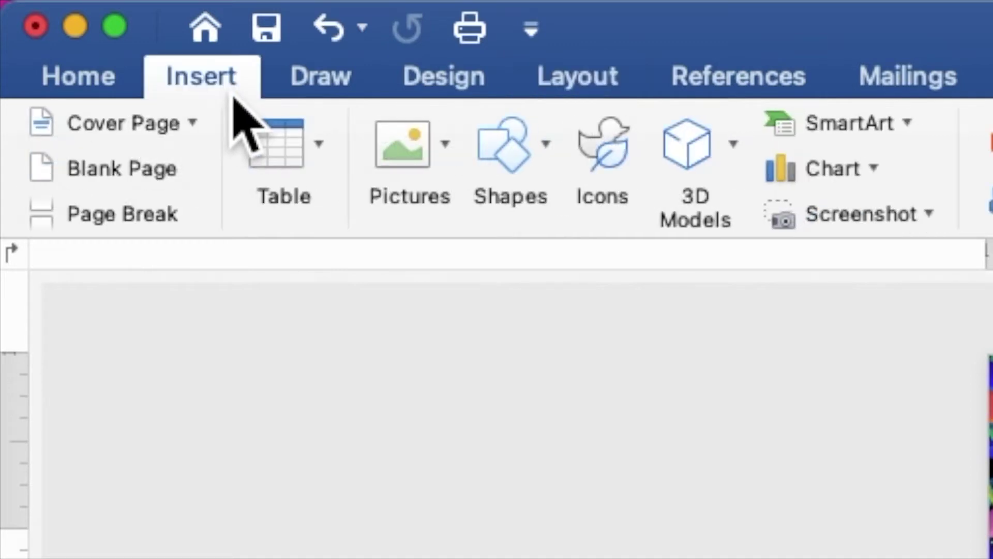
Draw a rectangle in the upper middle of the page containing the text 18
click(515, 164)
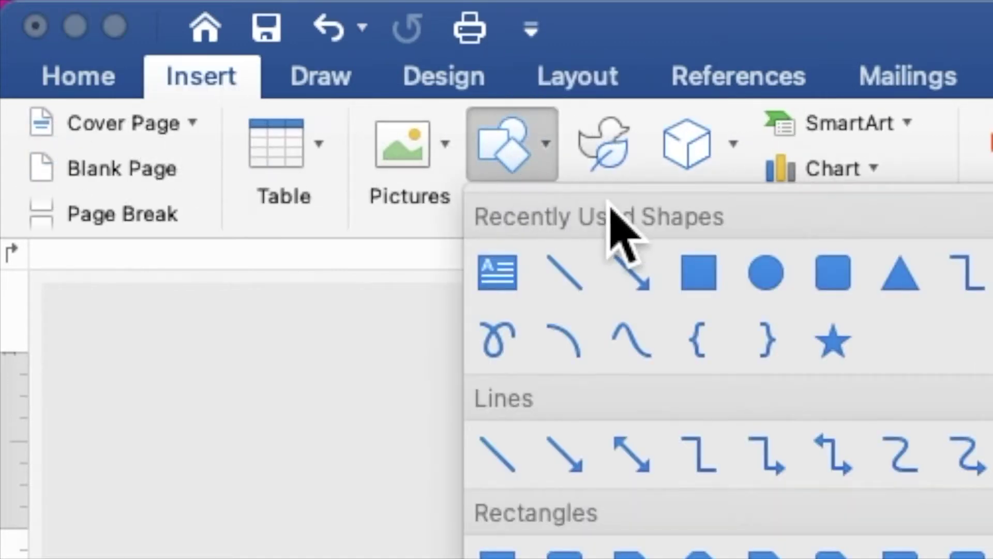
click(699, 274)
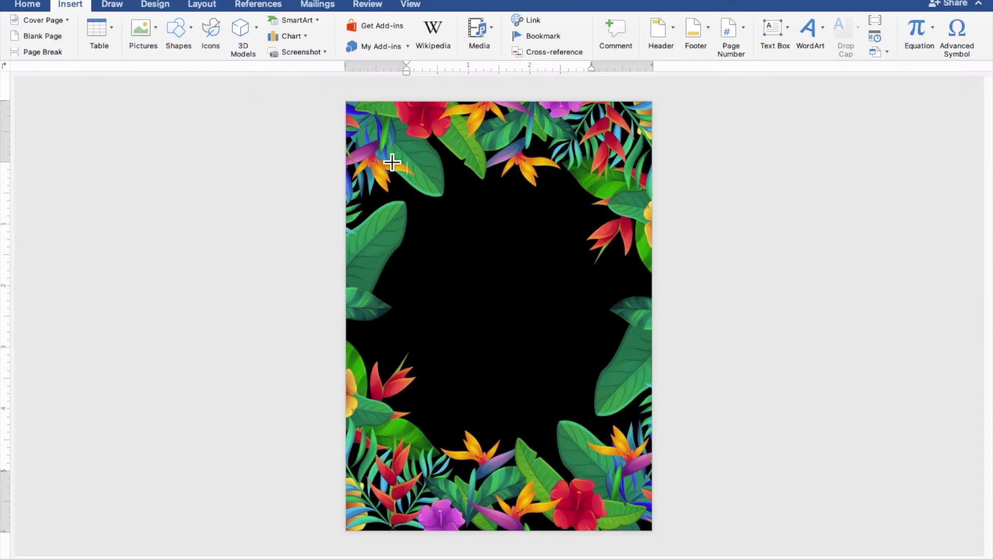
drag(413, 171, 616, 372)
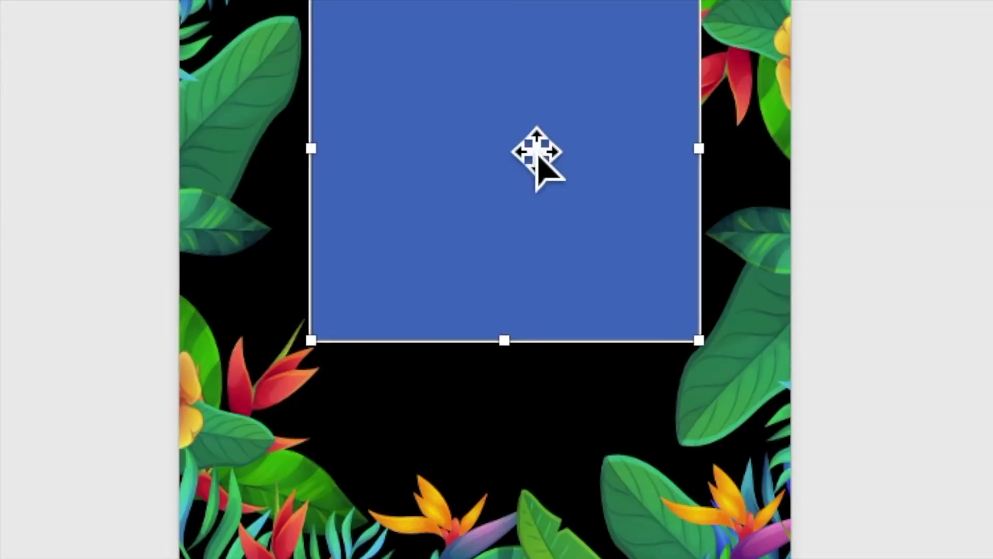
right_click(516, 128)
click(578, 259)
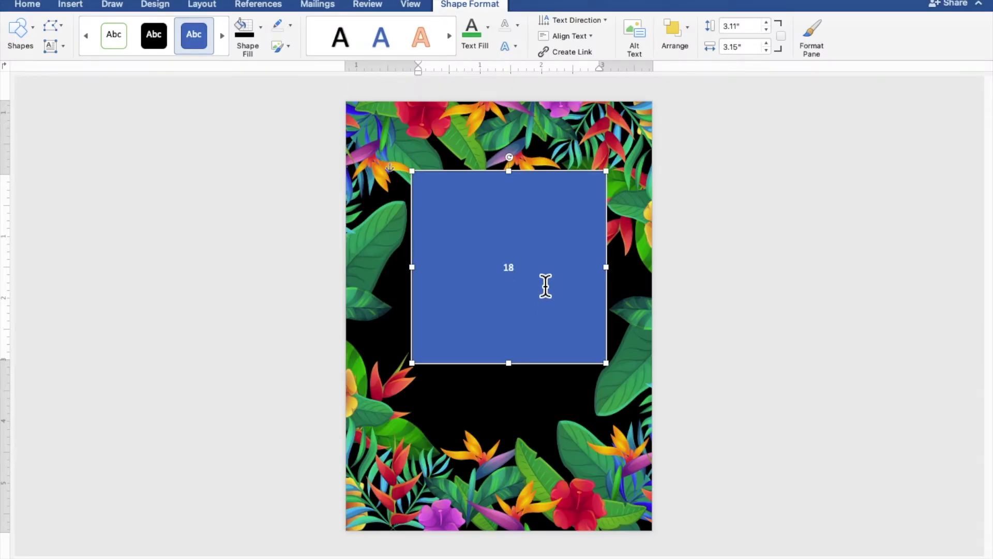
drag(547, 286, 497, 282)
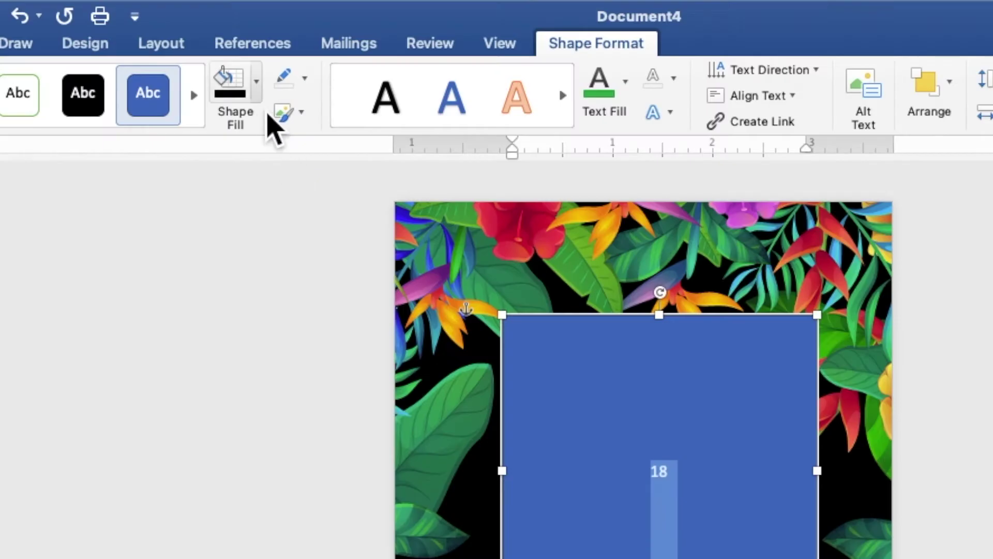
Give the 18 rectangle no fill, no outline and white text
click(261, 27)
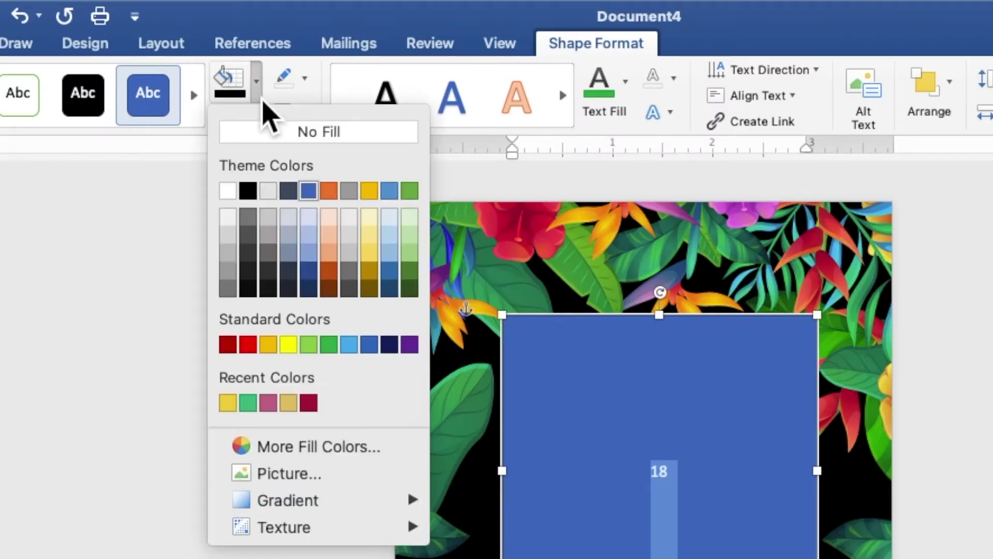
click(269, 141)
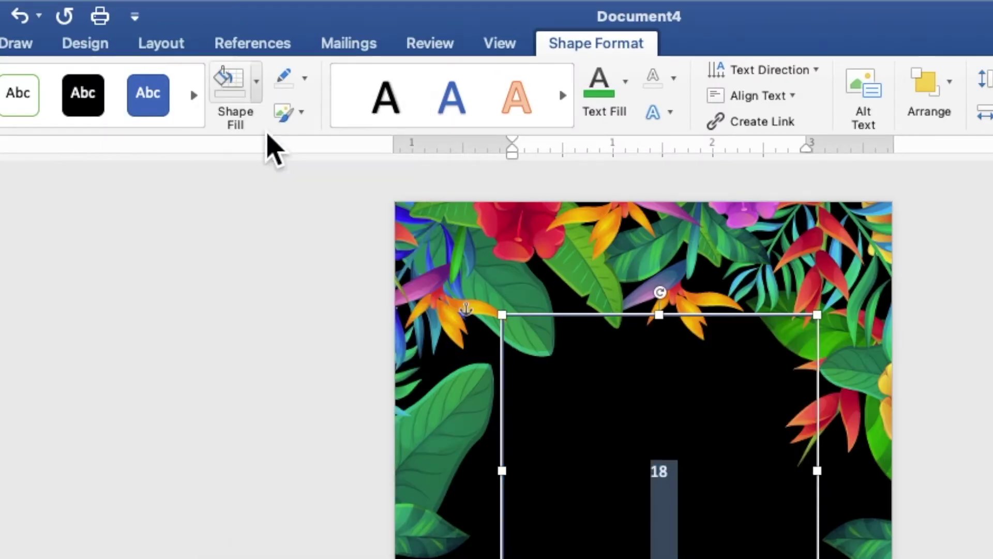
click(305, 79)
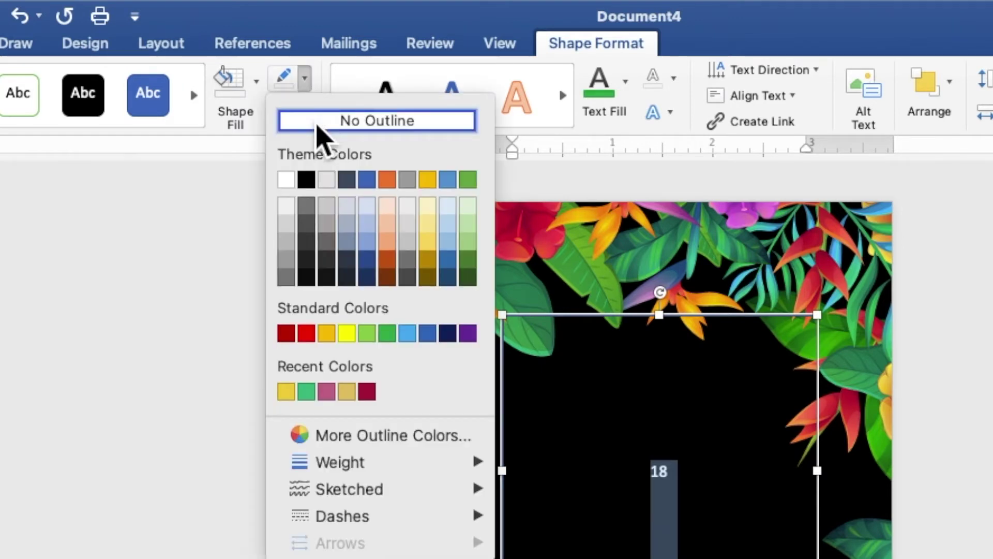
click(317, 124)
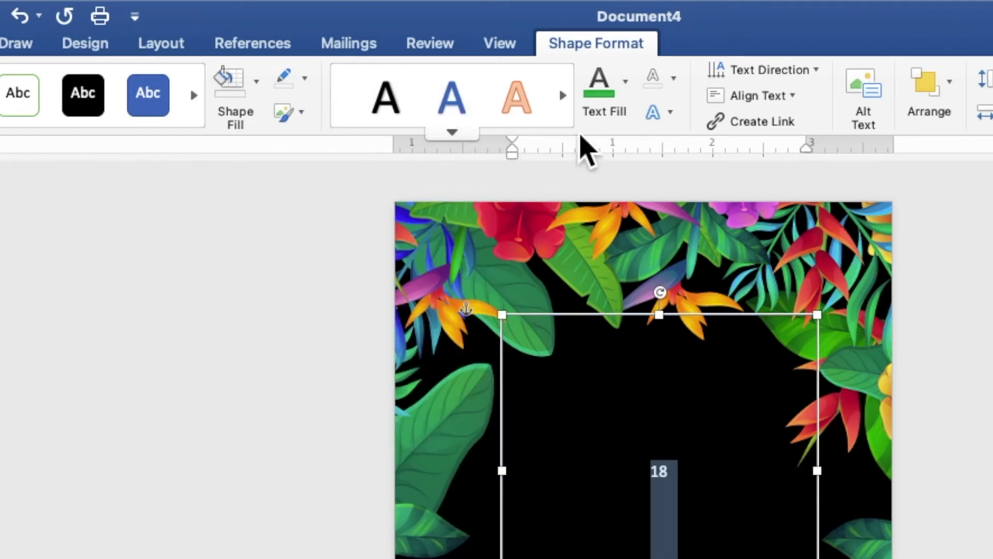
click(627, 96)
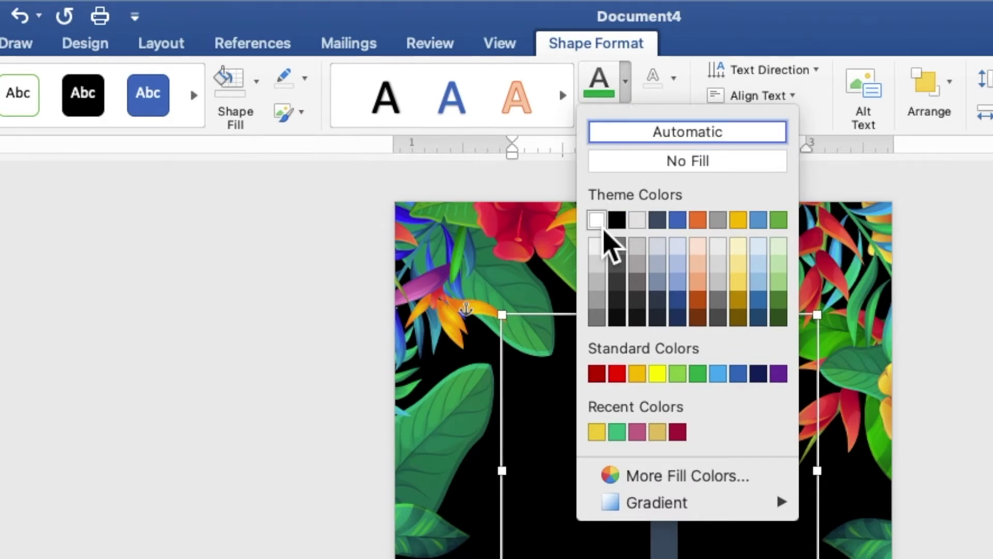
click(600, 226)
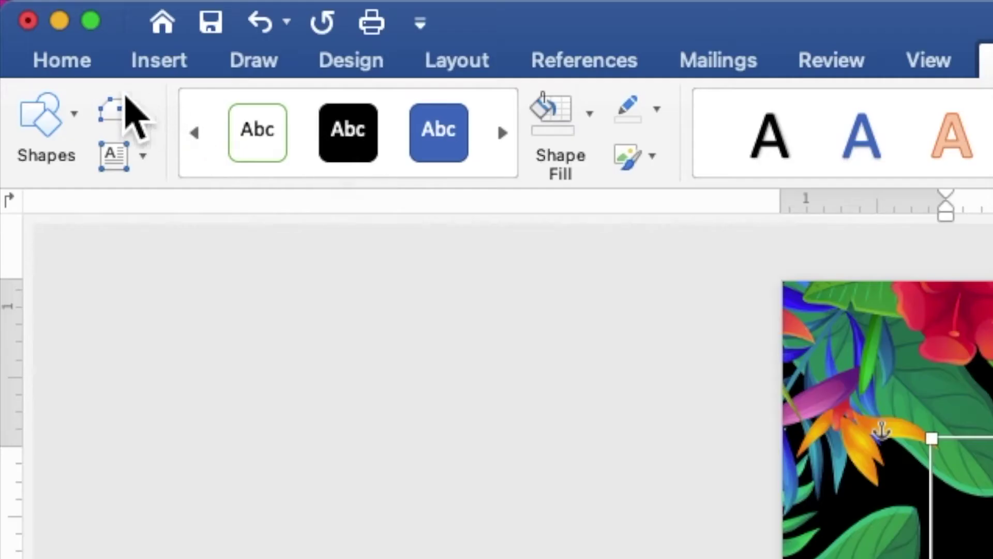
Make the 18 bold Times New Roman at 120 pt and shrink its box to fit
click(77, 75)
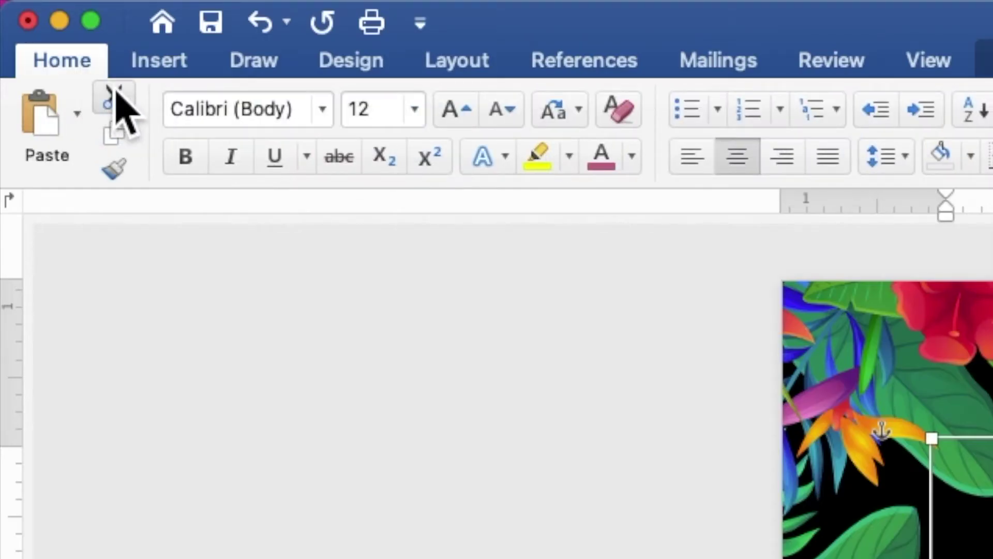
click(323, 114)
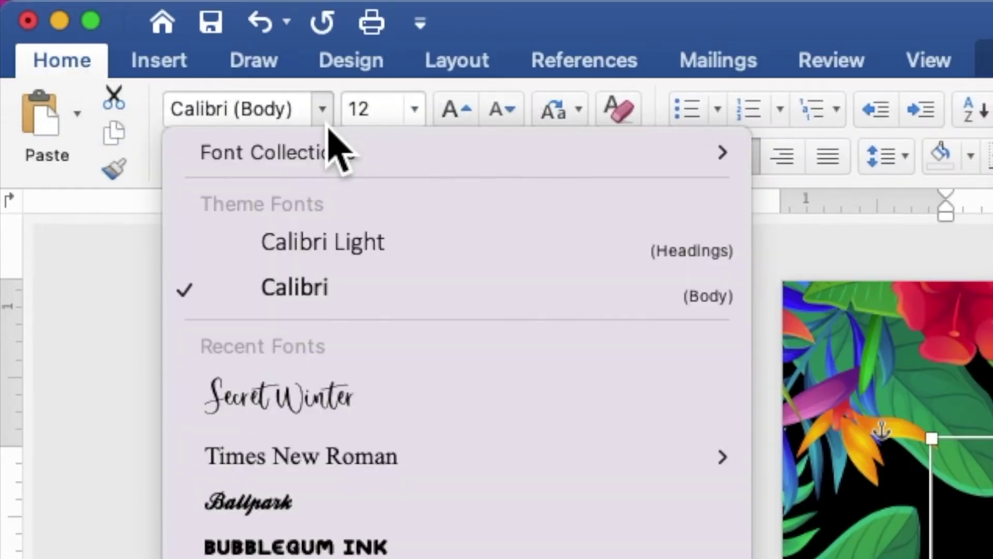
click(314, 458)
click(198, 167)
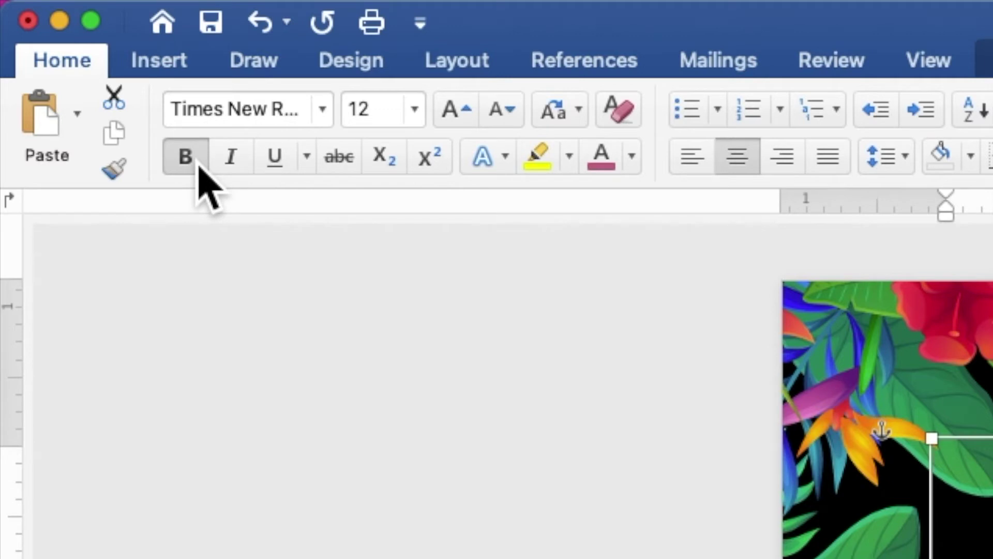
click(362, 121)
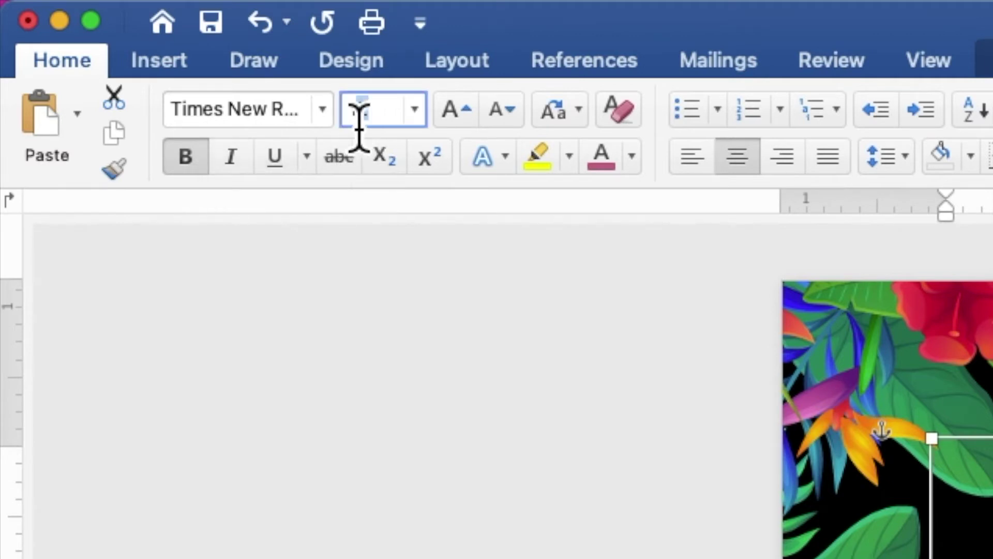
text(120)
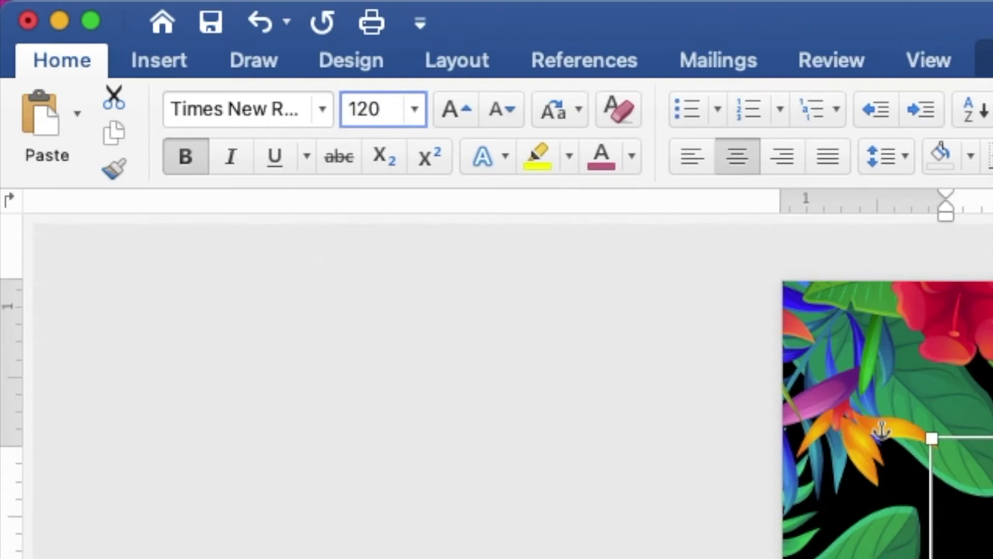
key(Return)
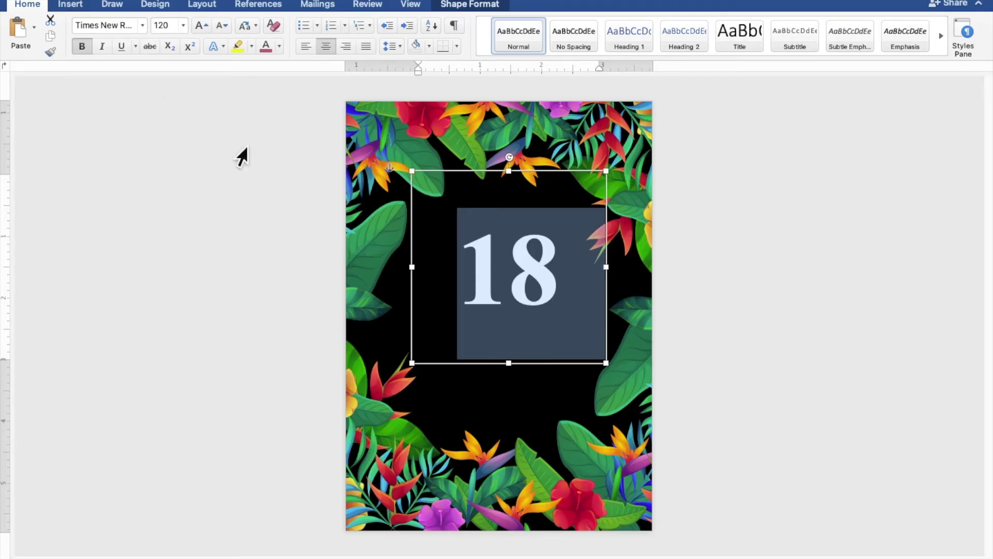
drag(612, 368, 583, 328)
Nudge the 18 box up, then paste a duplicate of it just below
drag(532, 293, 533, 284)
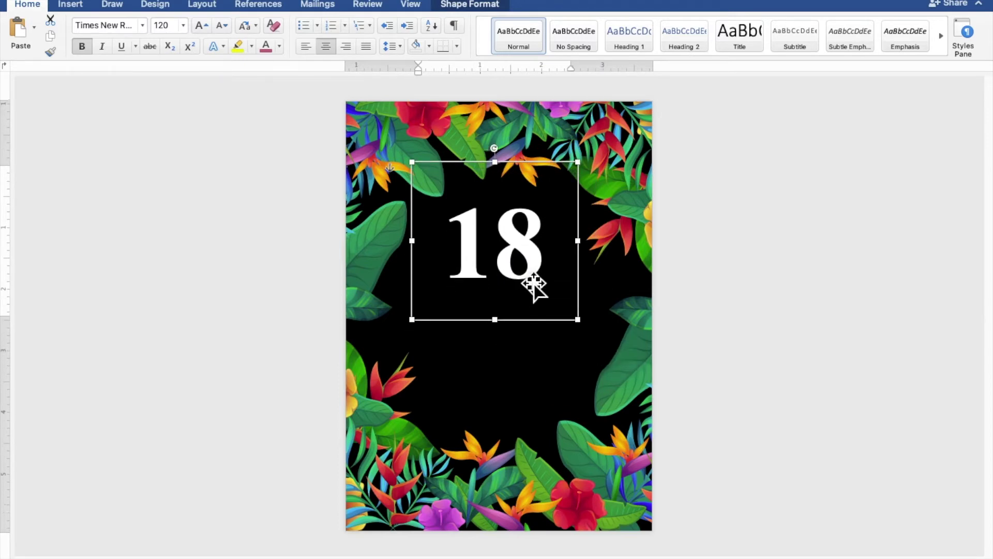
right_click(508, 247)
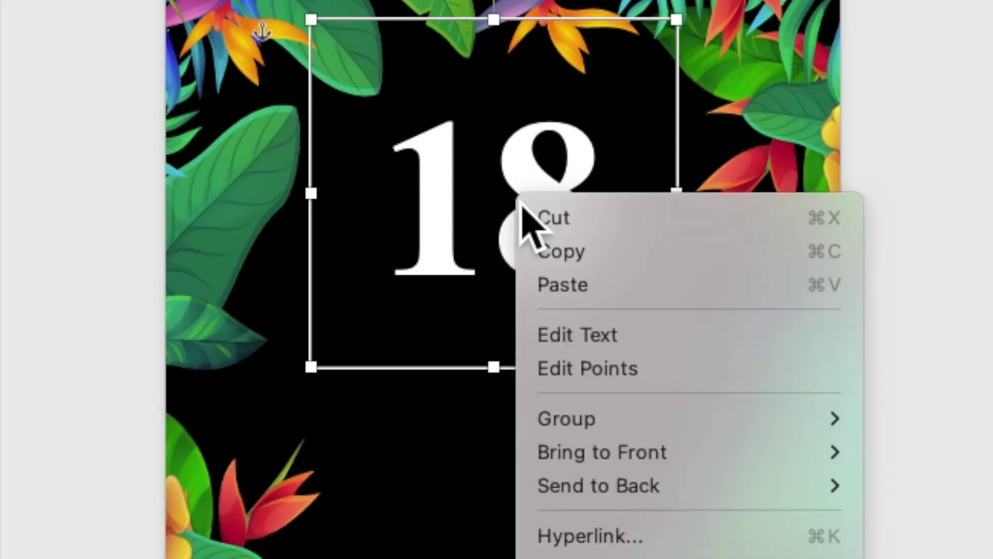
click(548, 261)
right_click(519, 192)
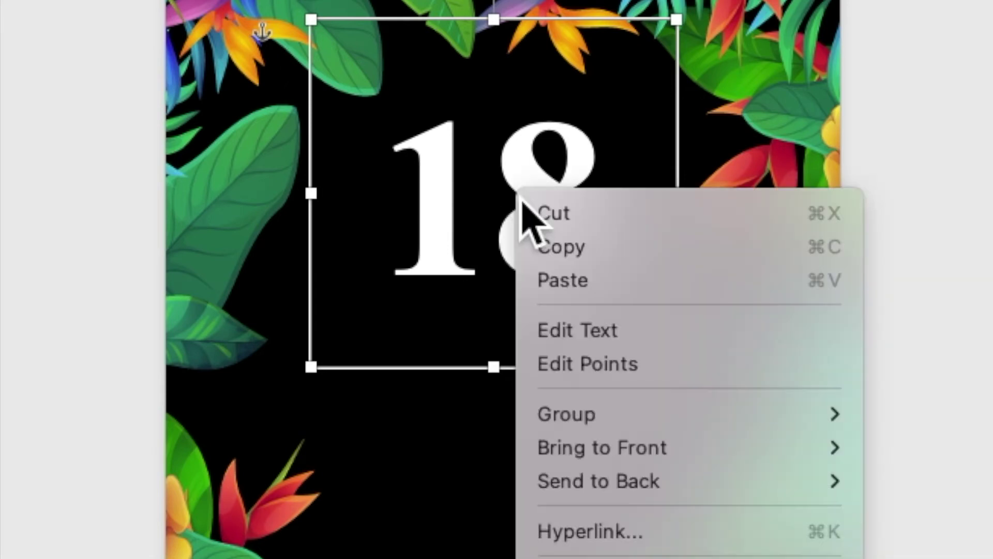
click(553, 282)
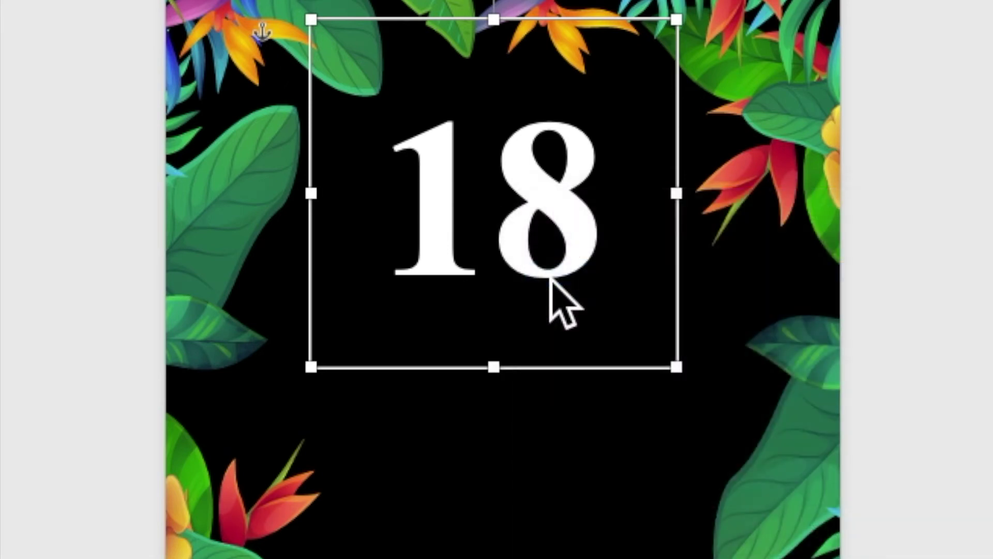
drag(521, 219, 514, 348)
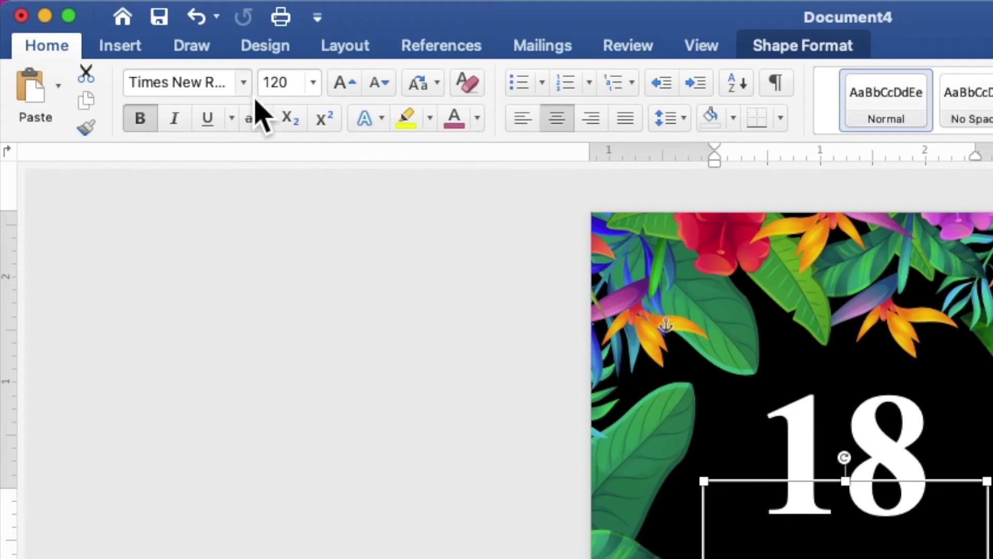
Format the duplicate 18 as Secret Winter, 40 pt, in gold
click(145, 27)
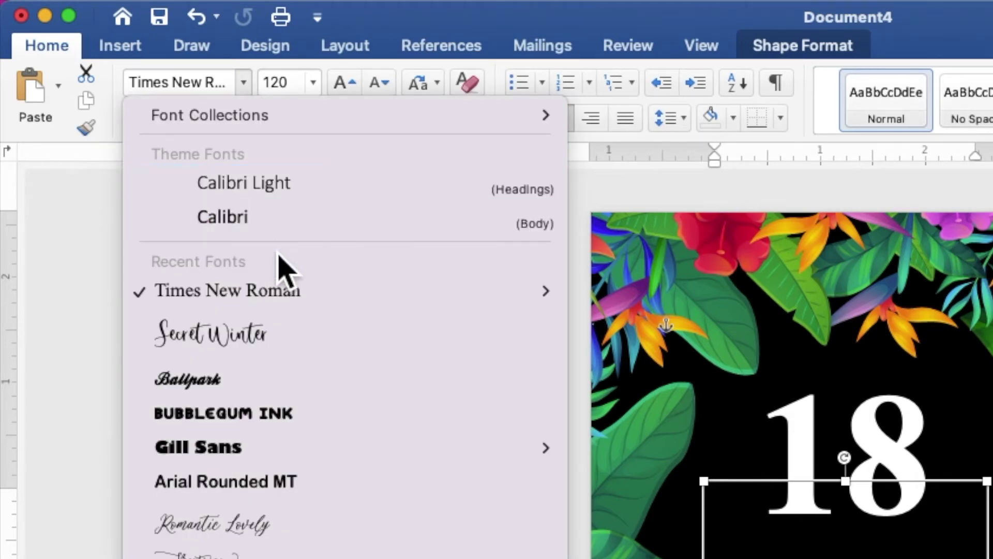
click(292, 352)
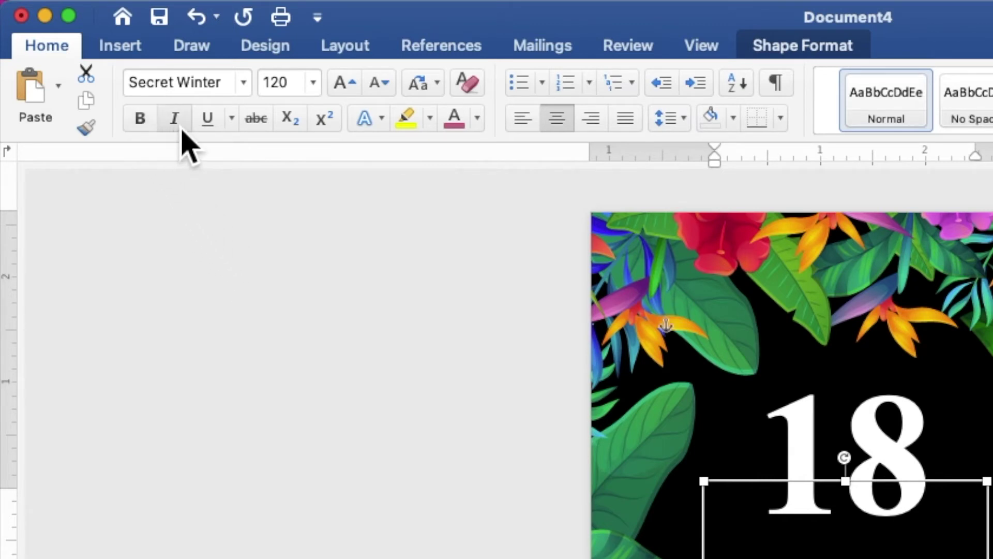
click(279, 91)
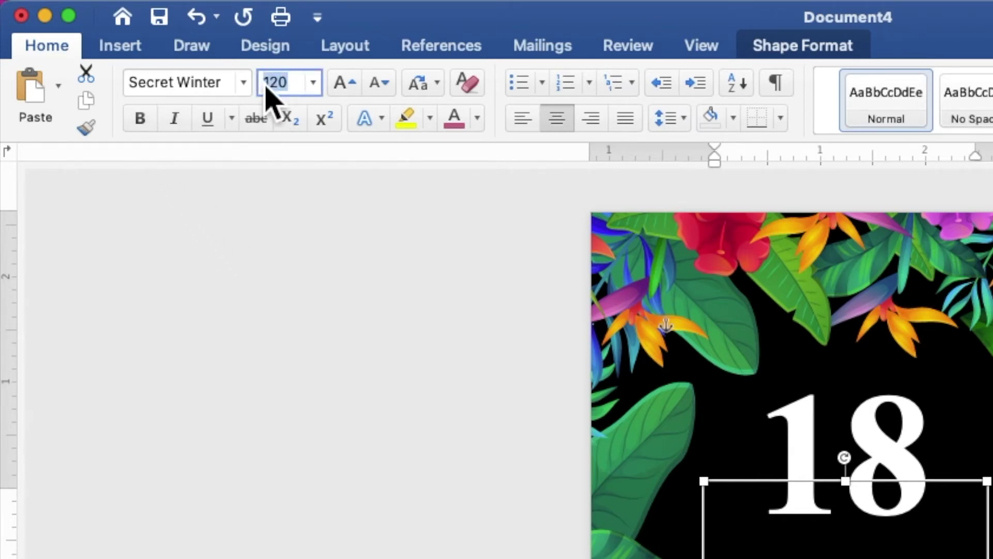
text(40)
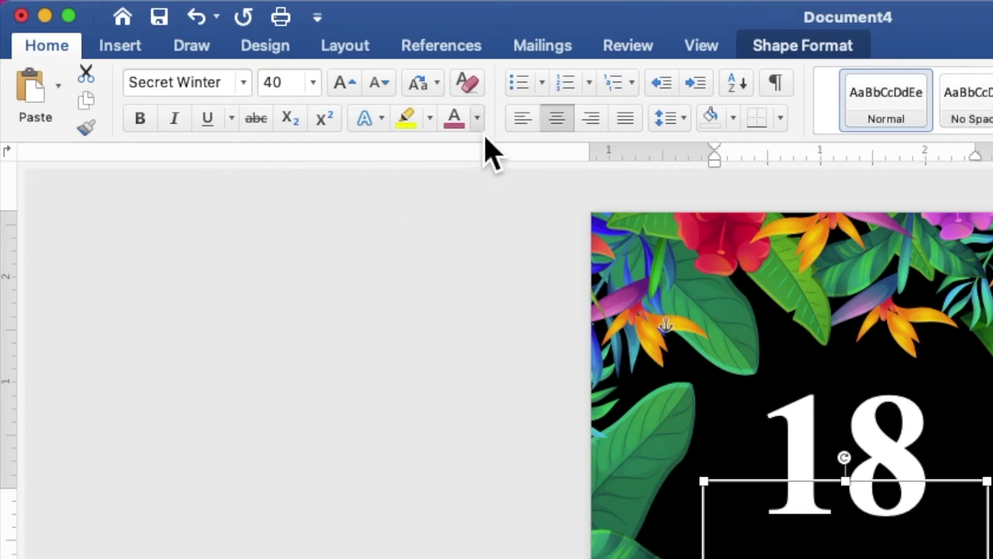
click(477, 119)
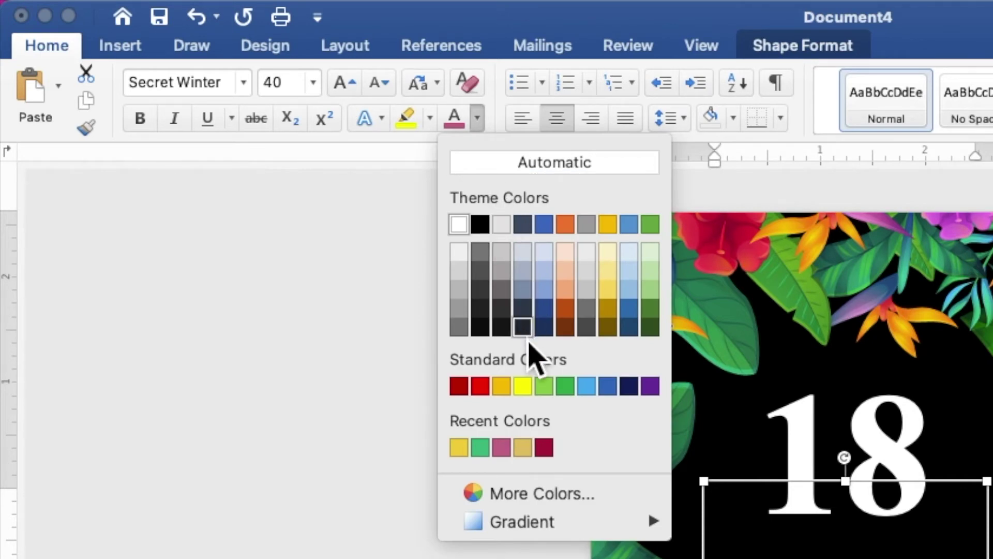
click(501, 386)
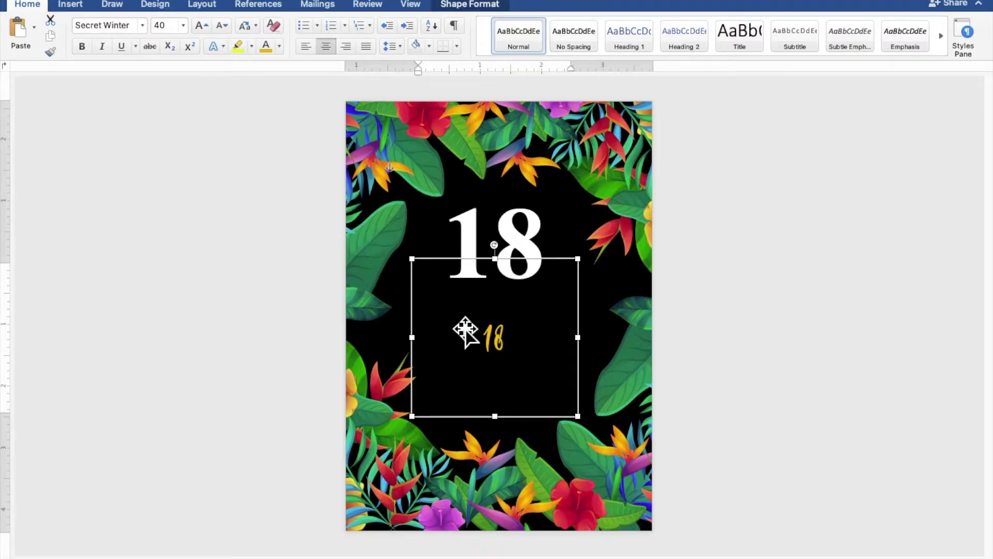
Replace the gold 18 with 'eighteen' and lay it across the big white 18
drag(590, 350, 620, 355)
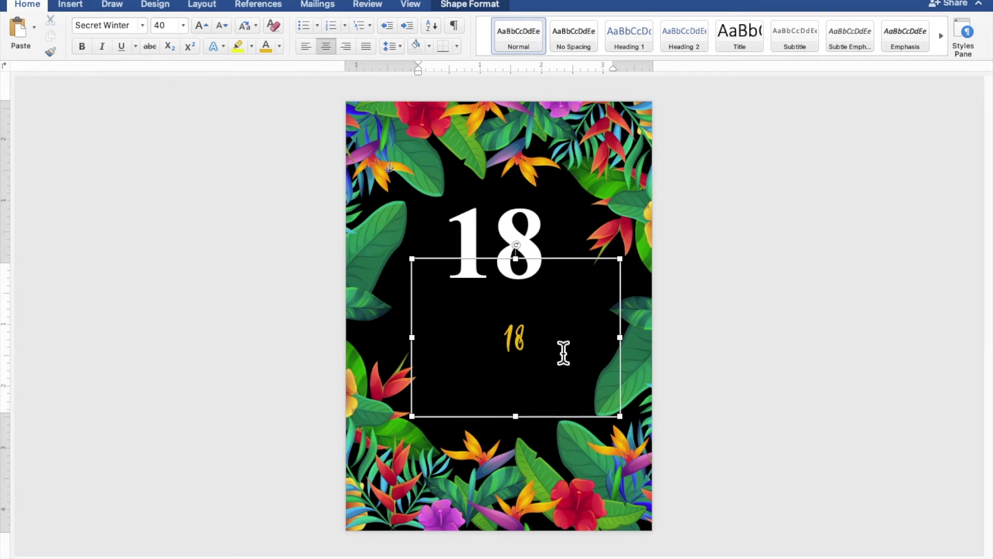
drag(522, 353, 505, 347)
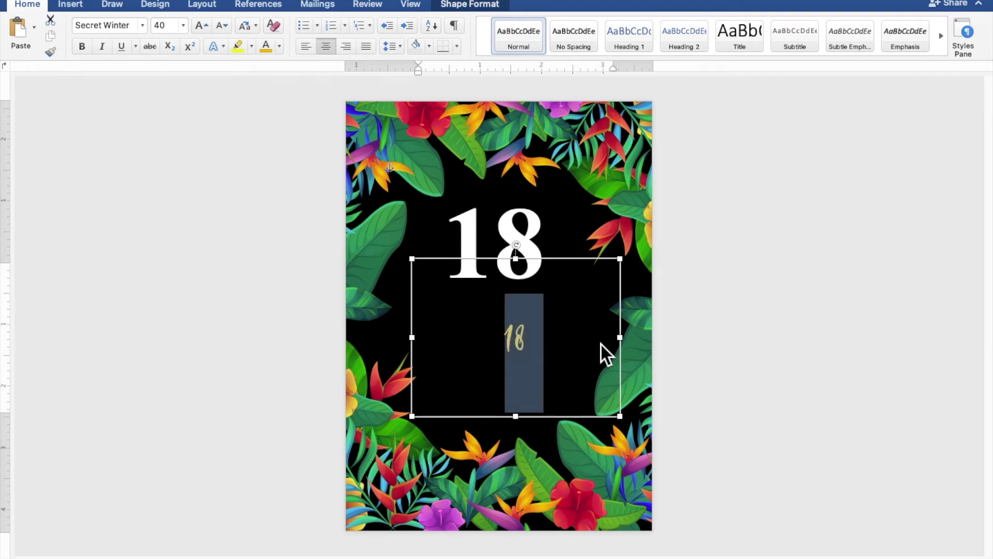
text(eighteen)
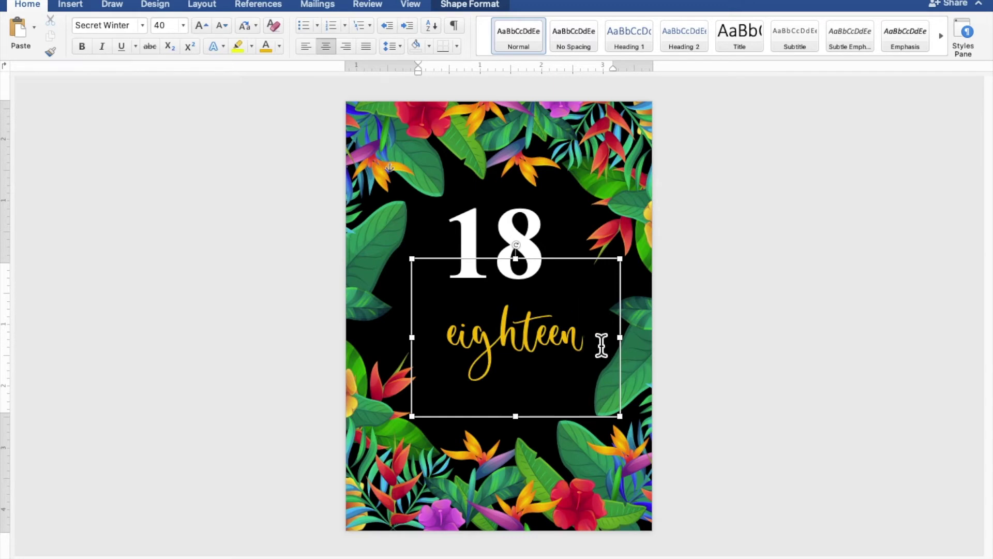
drag(630, 271, 622, 323)
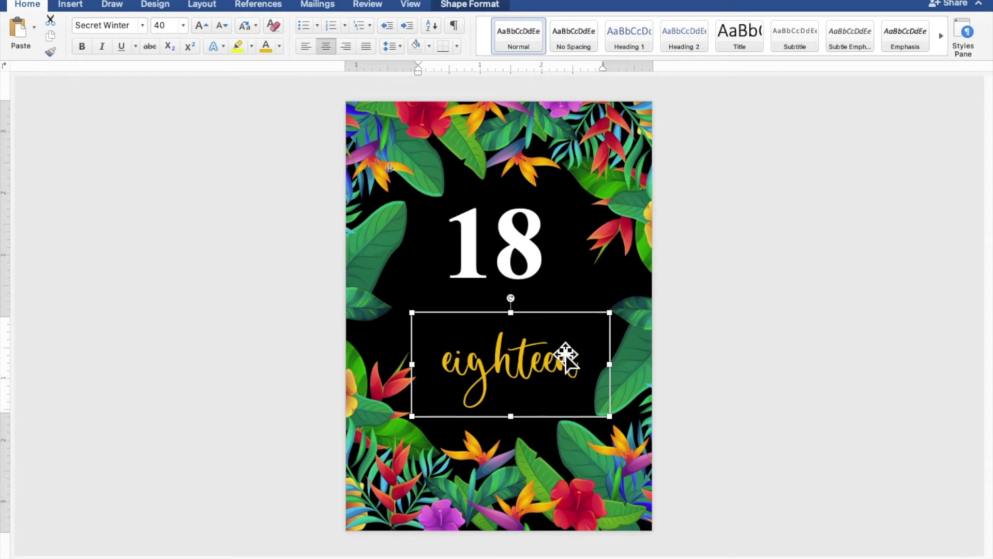
drag(541, 372, 529, 250)
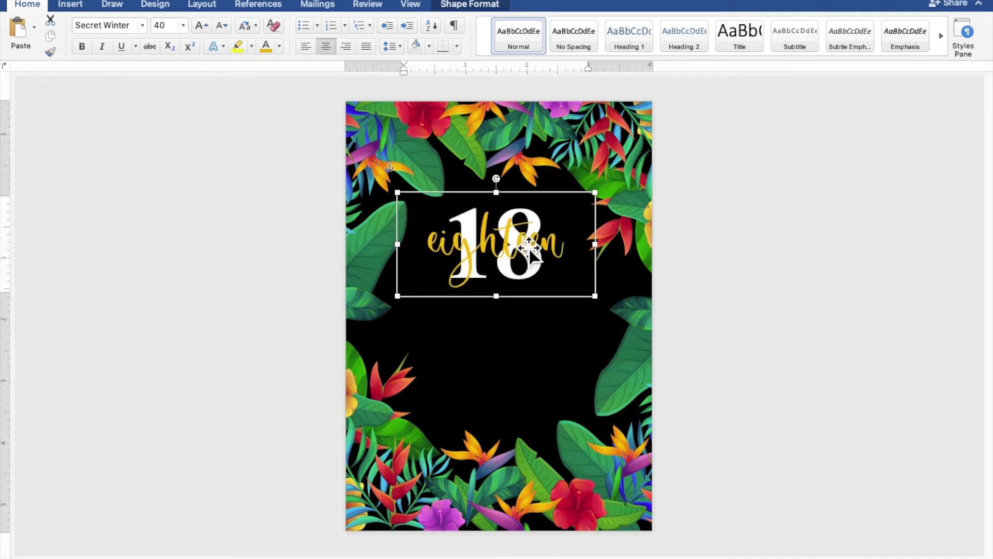
click(525, 321)
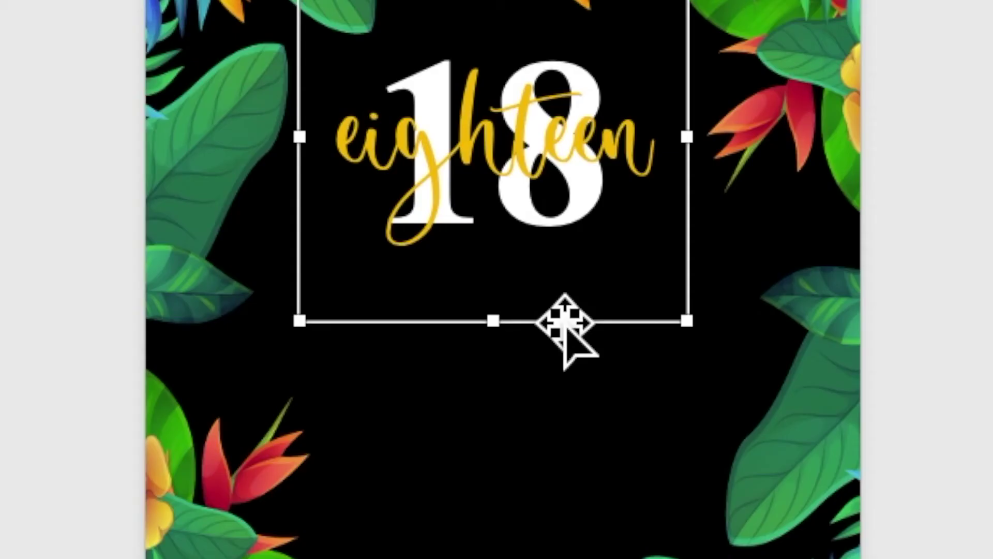
Paste a copy of the white 18 text box lower on the flyer
right_click(546, 306)
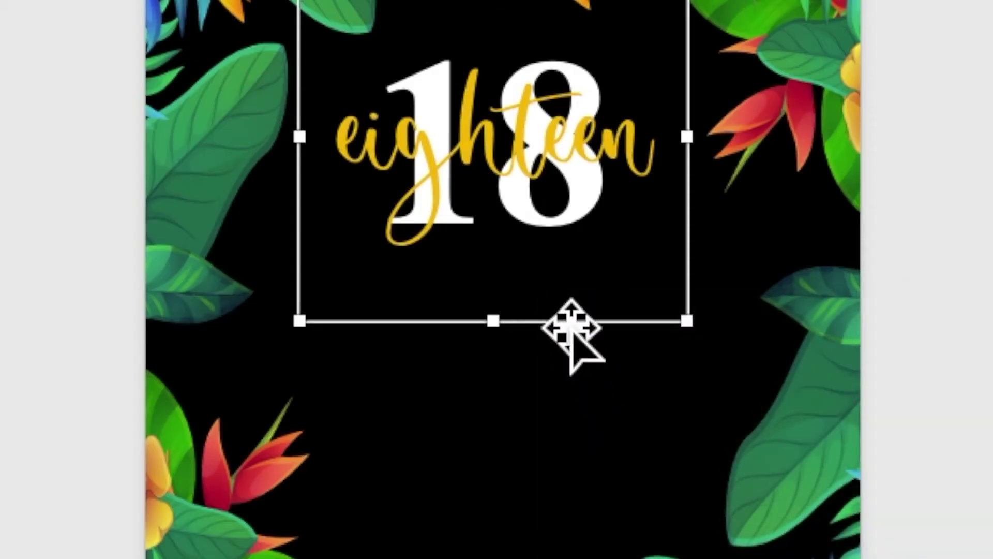
right_click(551, 310)
click(574, 398)
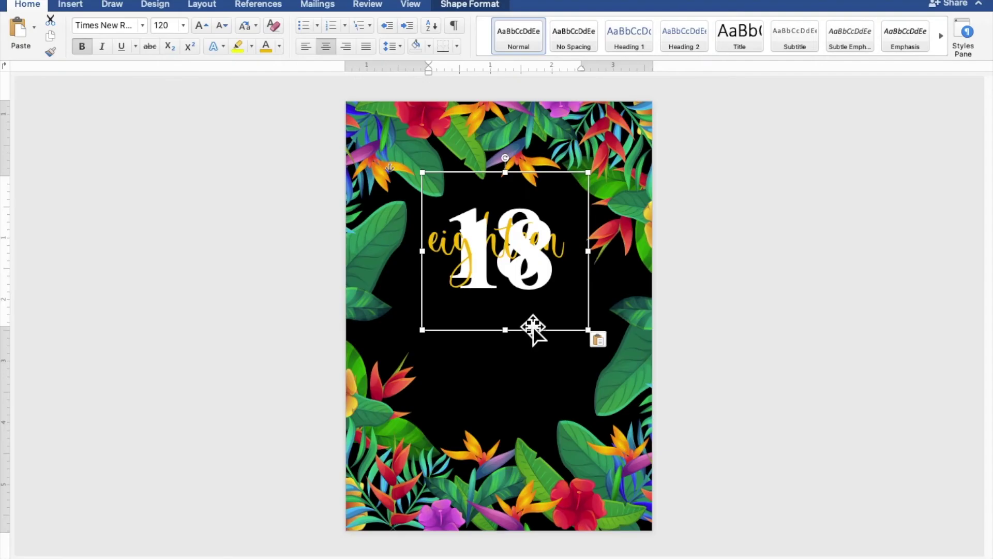
drag(533, 328, 628, 450)
Make the copied 18 10 pt and not bold
drag(608, 394, 455, 388)
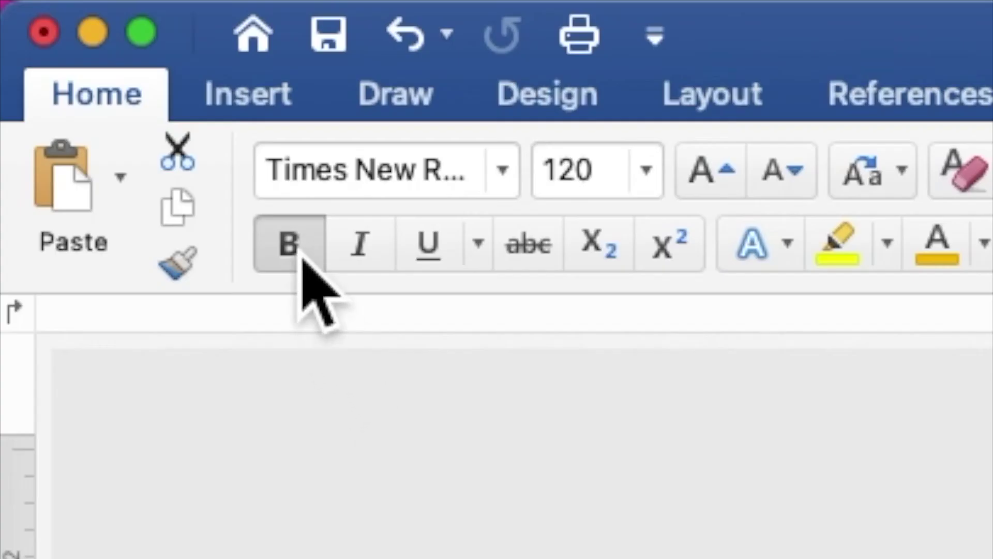
click(84, 49)
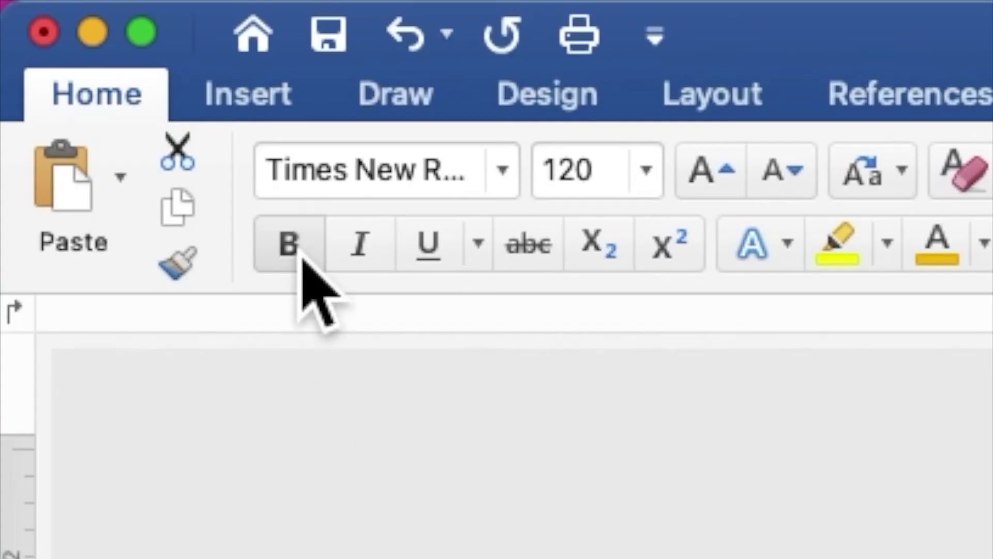
click(608, 187)
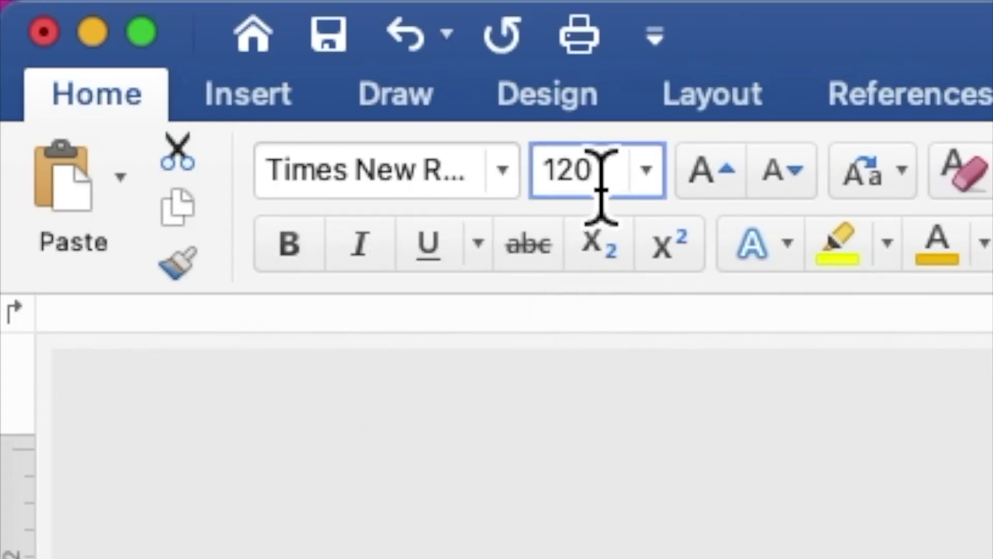
drag(608, 186, 547, 172)
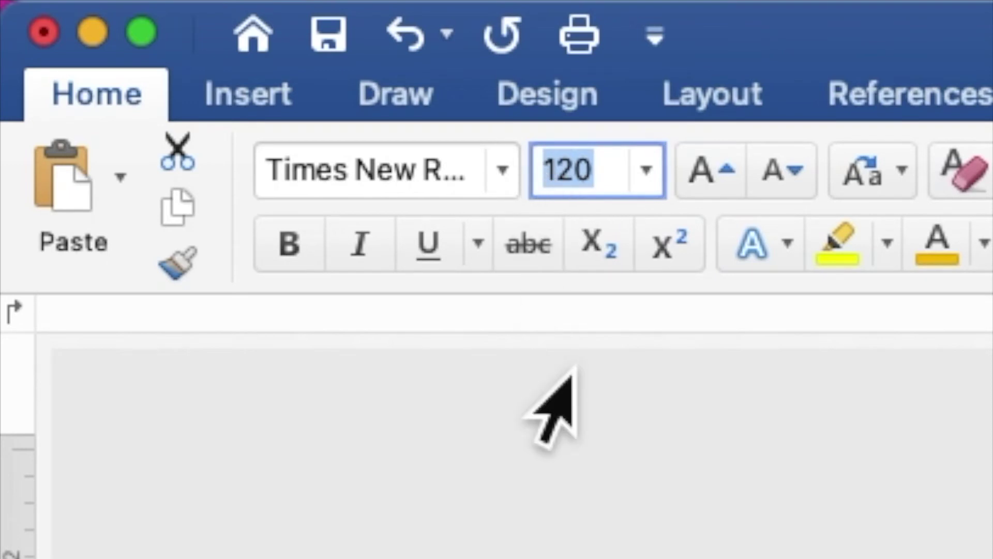
text(10)
key(Return)
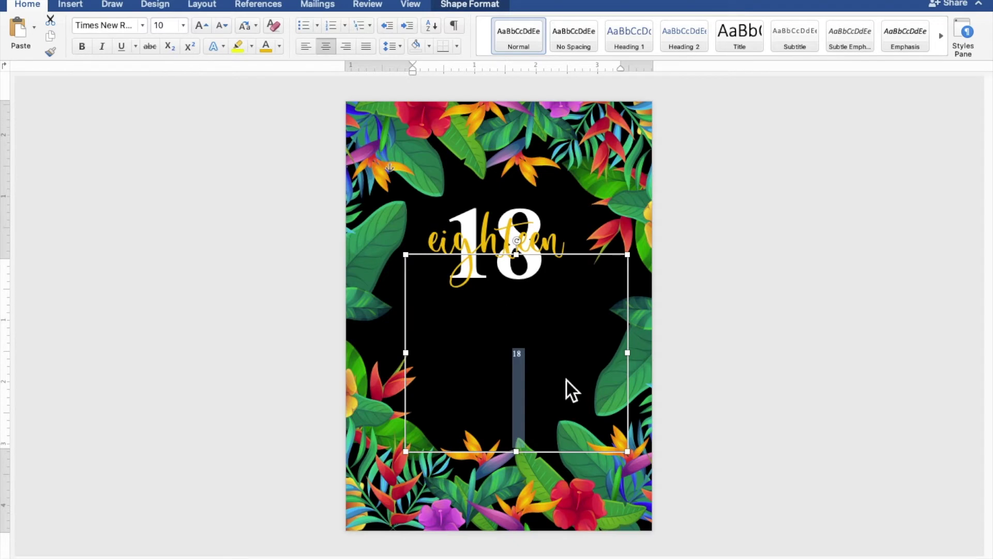
click(571, 371)
scroll(567, 373, up, 10)
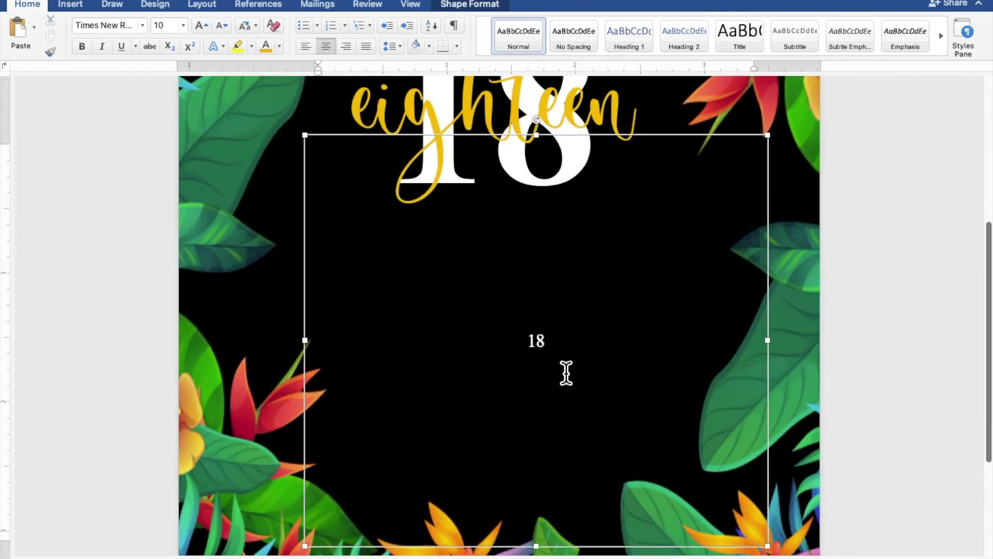
scroll(566, 373, down, 1)
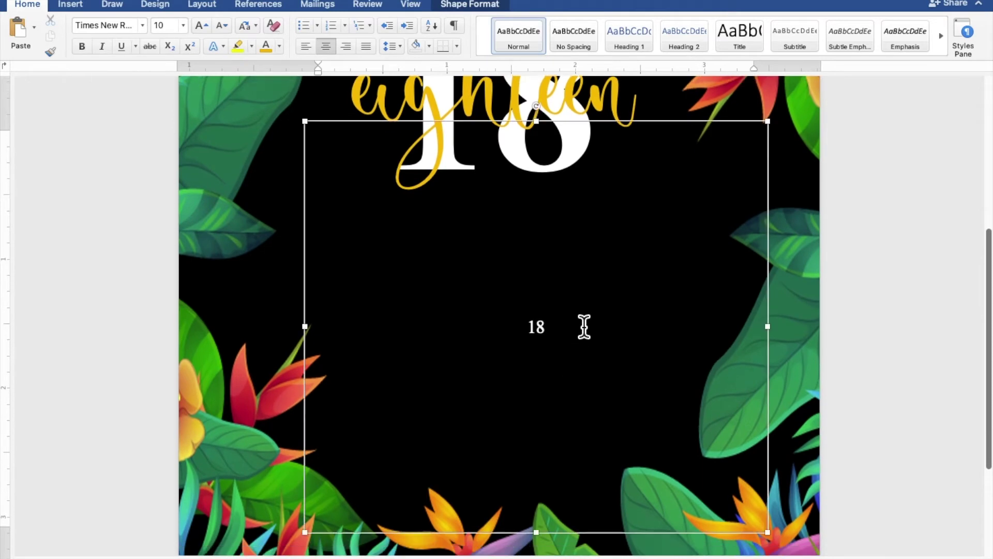
drag(580, 335, 521, 337)
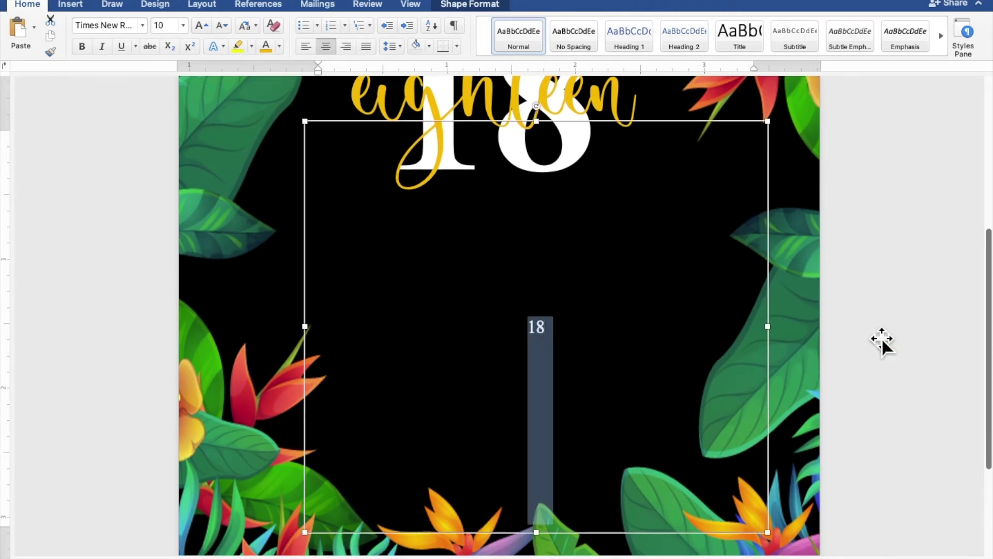
Type 'JOIN US AS WE CELEBRATE' and 'THE 18TH BIRTHDAY OF' on two lines, ending with a new line
text(JOIN US AS WE CELEBRATE)
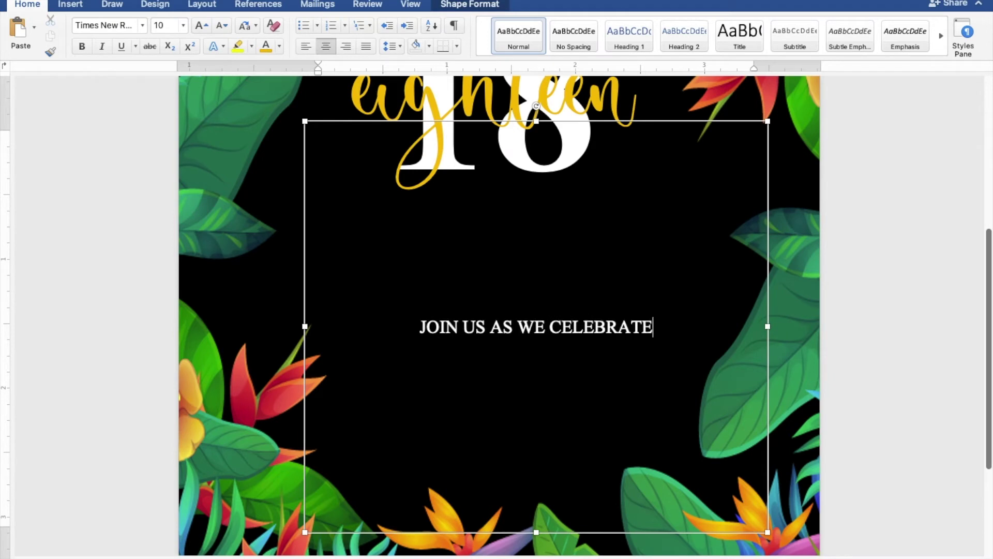
key(Return)
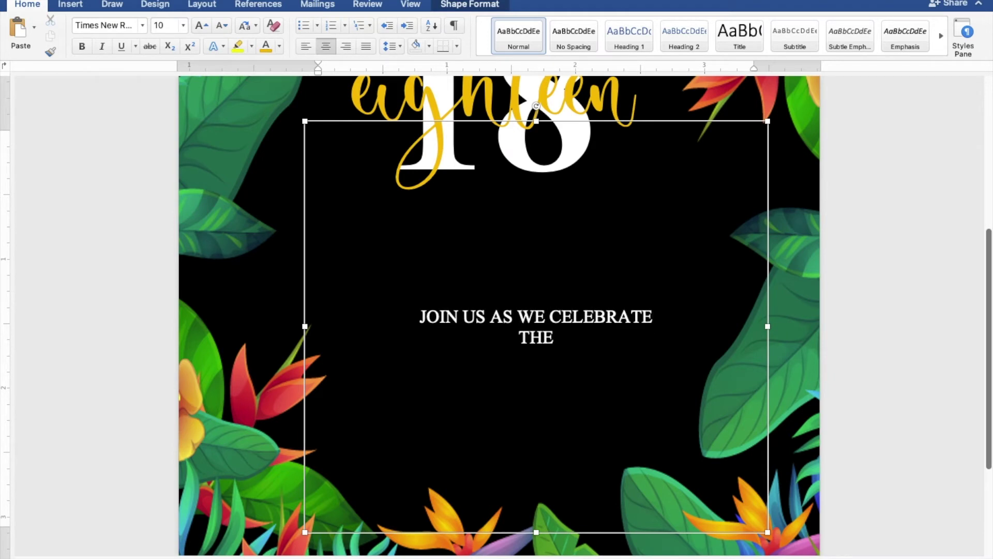
text(THE 18TH)
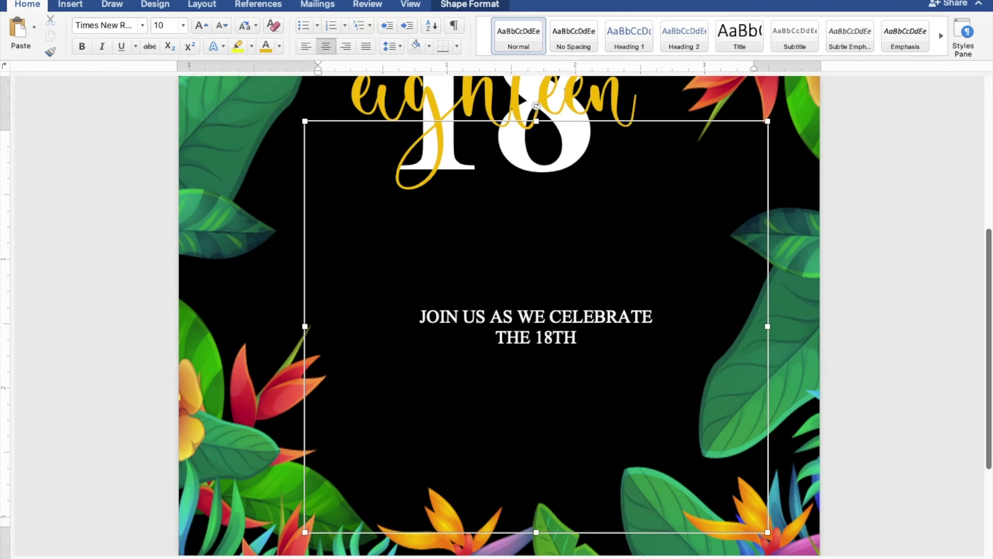
text( BIRTHD)
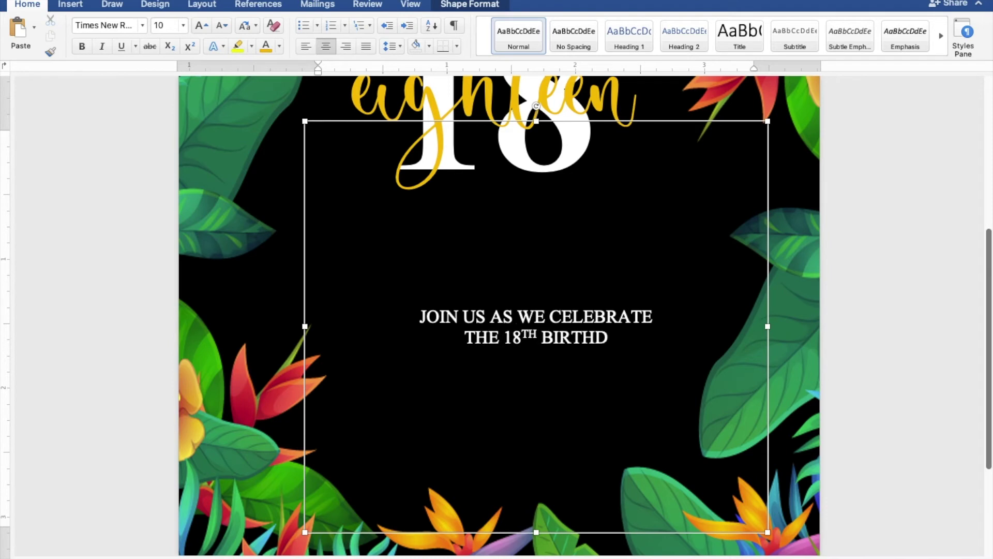
text(AY OF)
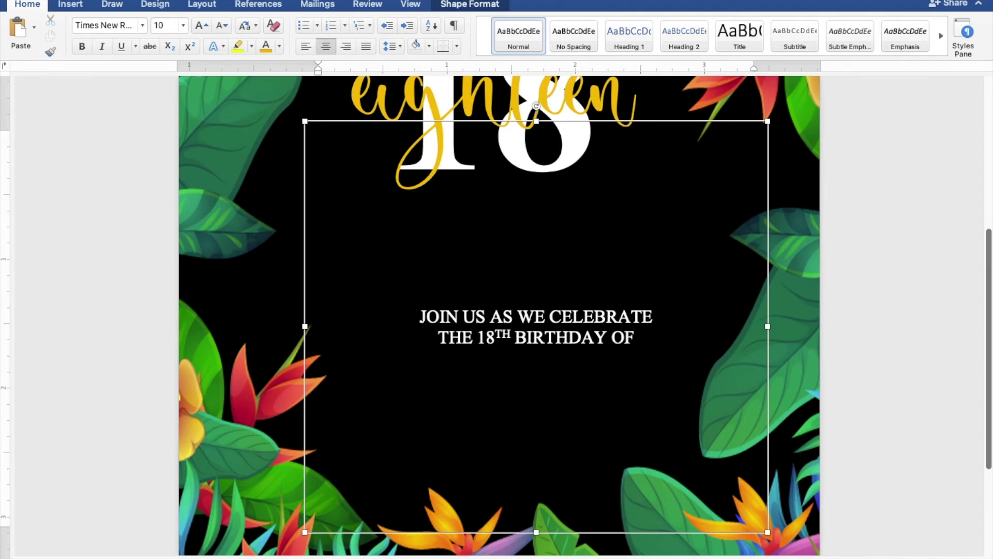
key(Return)
key(Return)
key(Return)
key(Return)
key(Return)
key(Return)
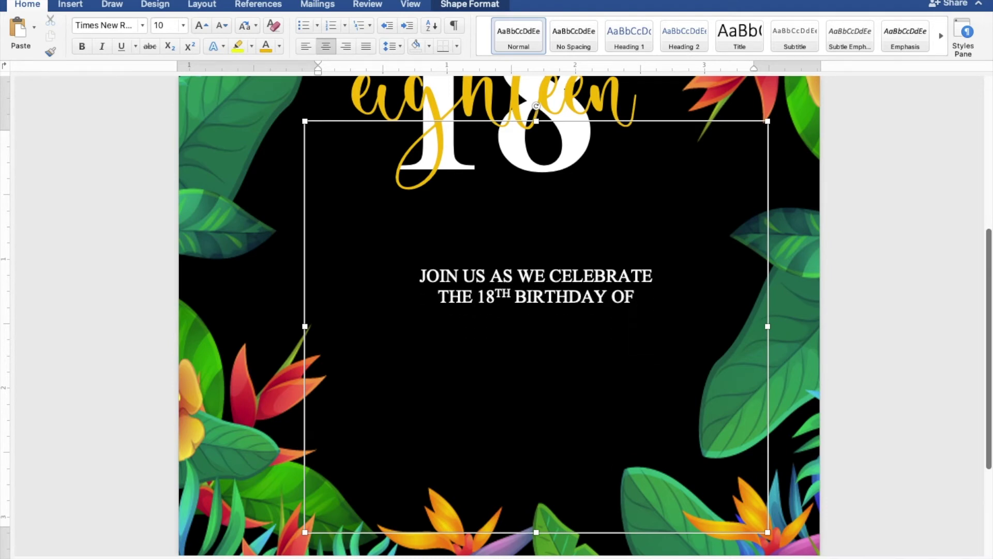
Type 'SUNDAY', 'JANUARY 30, 2022' and '5:00 TO 8:00 PM' on separate lines
text(SUNDAY)
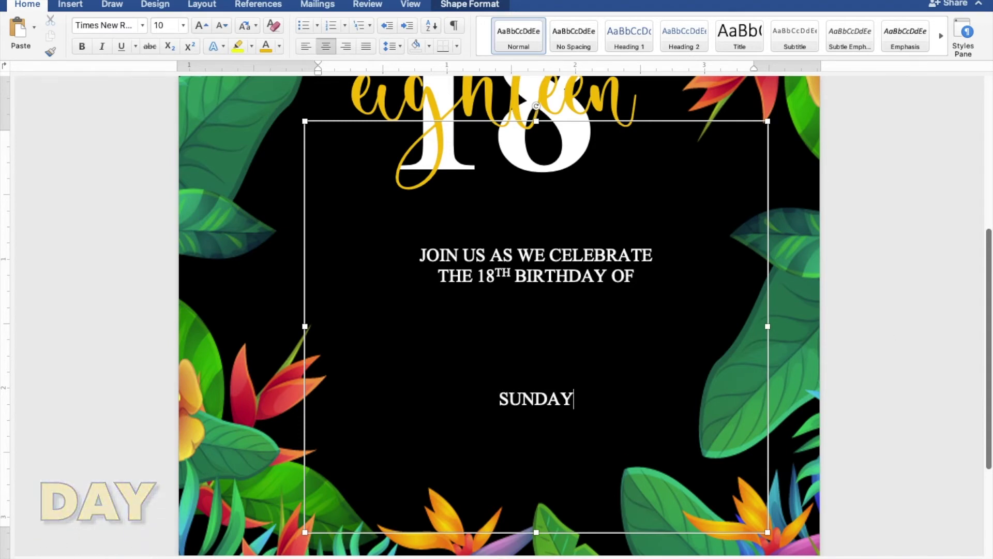
key(Return)
text(JANUARY)
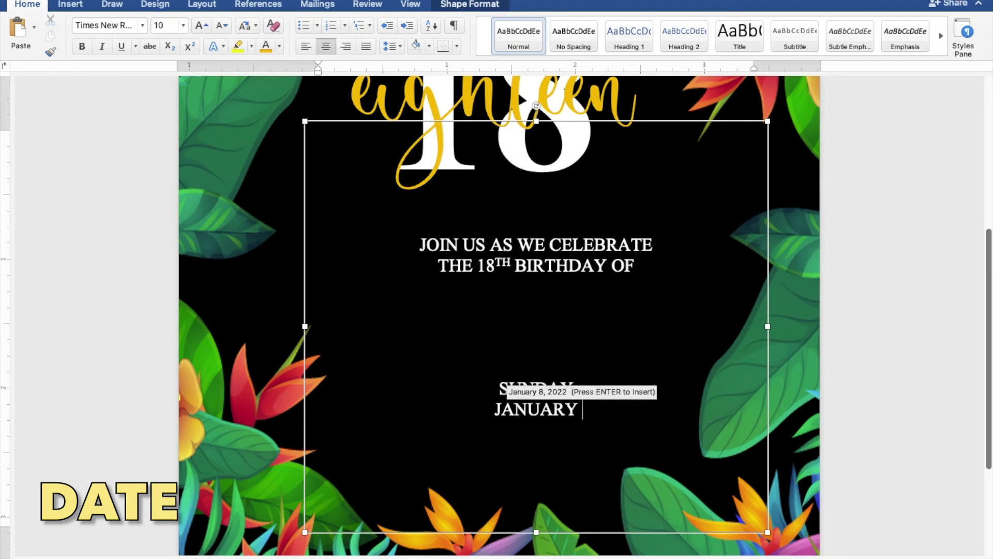
text( 30, 2022)
key(Return)
text(5:00 TO 8)
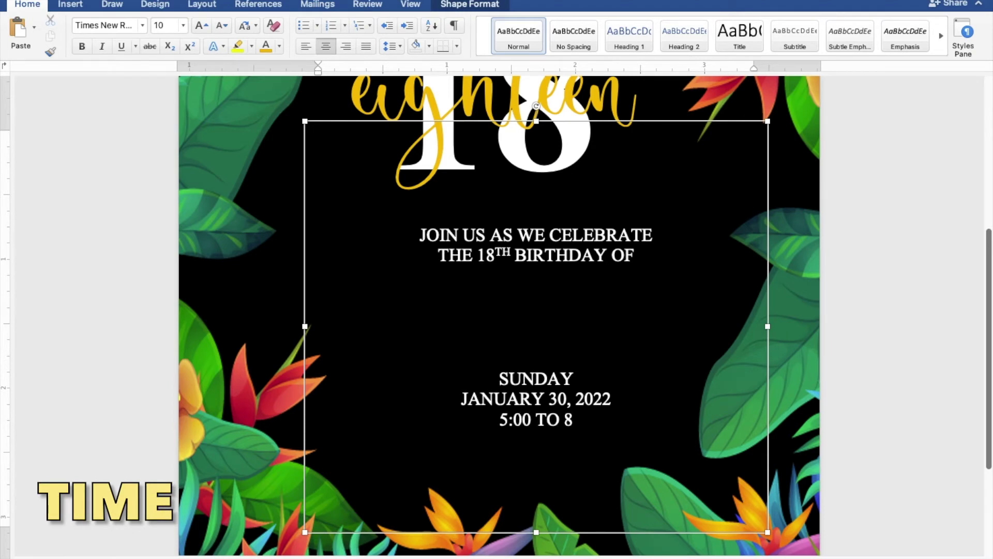
text(:00 PM)
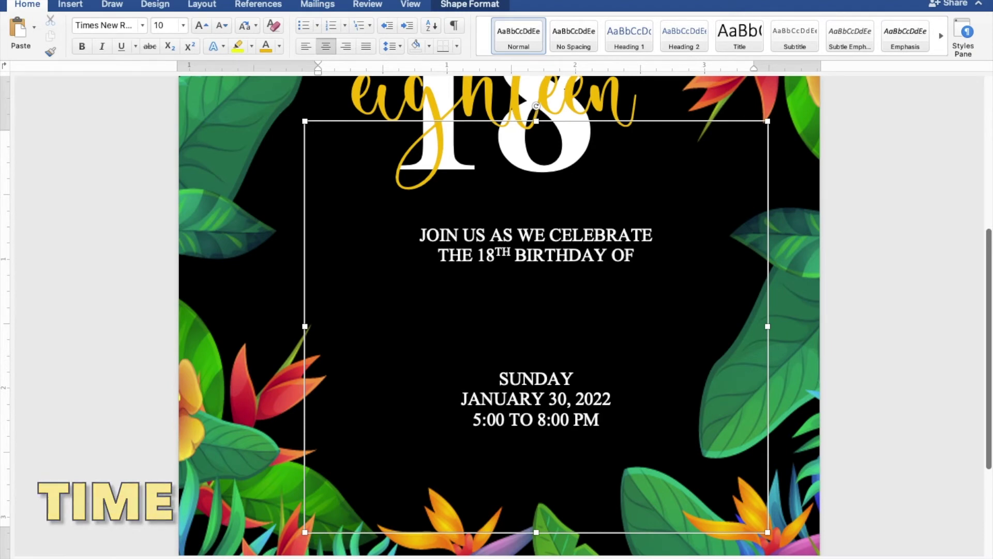
key(Return)
Add venue lines 'JAPANESE GARDEN', 'TONDALIGAN BEACH', 'DAGUPAN CITY', plus a blank line
text(JAPAN)
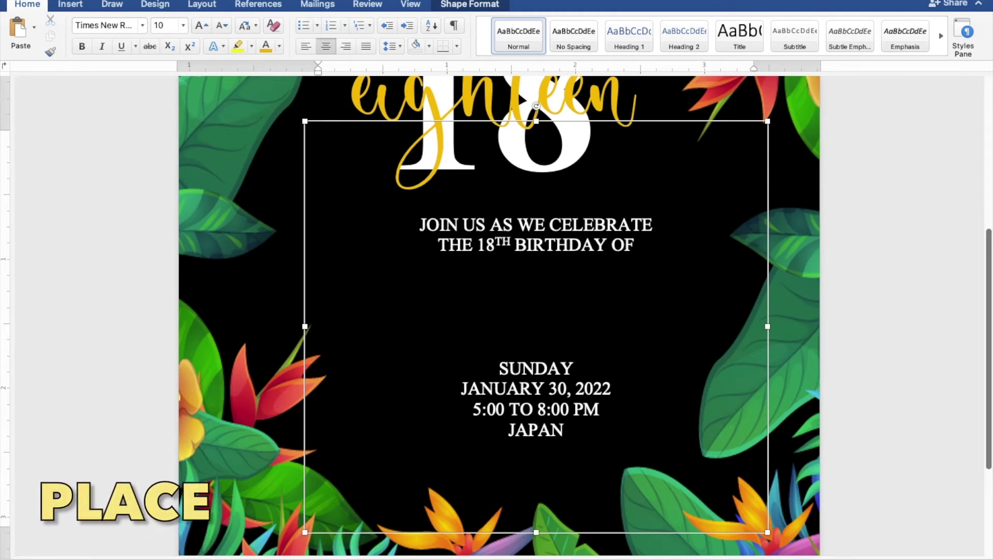
text(ESE GARDEN)
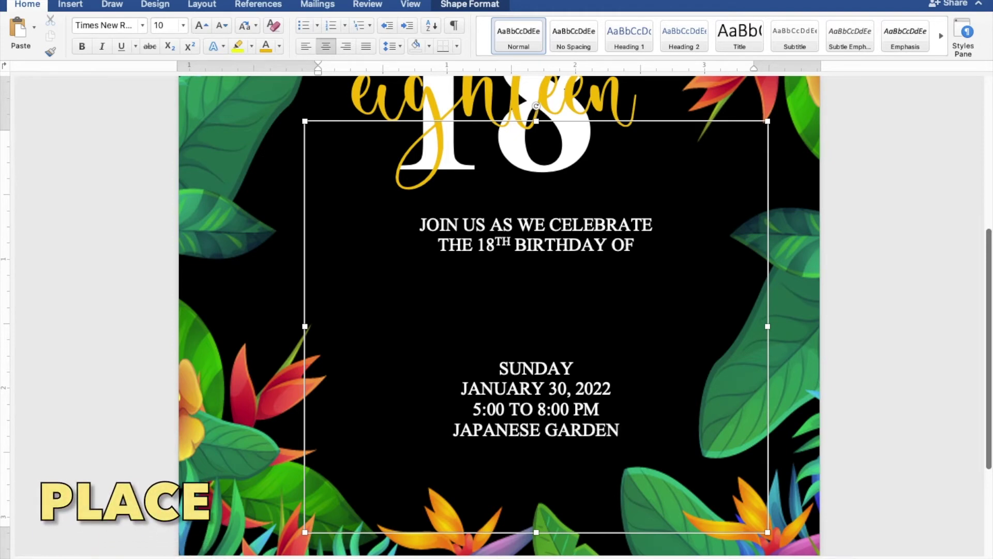
key(Return)
text(TONDALIGAN)
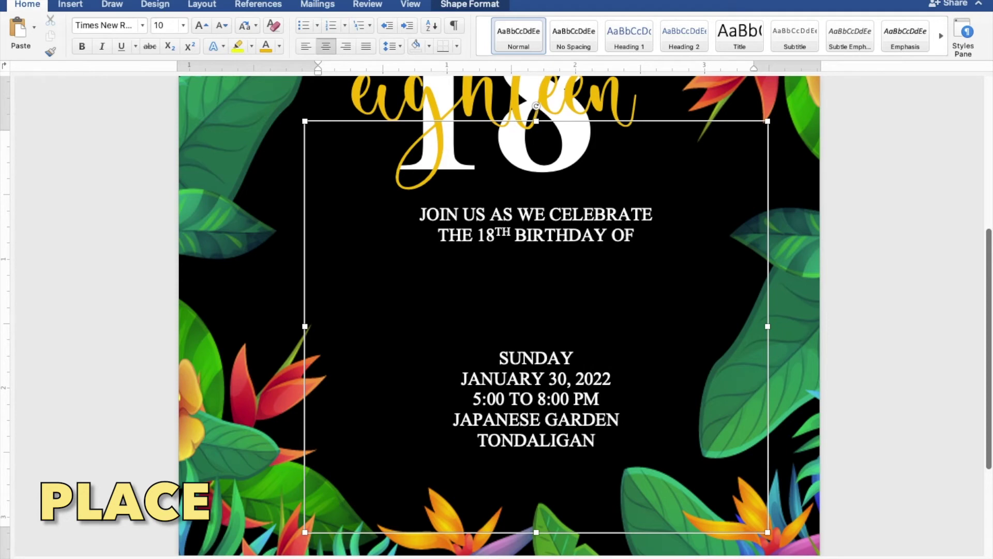
text( BEACH)
key(Return)
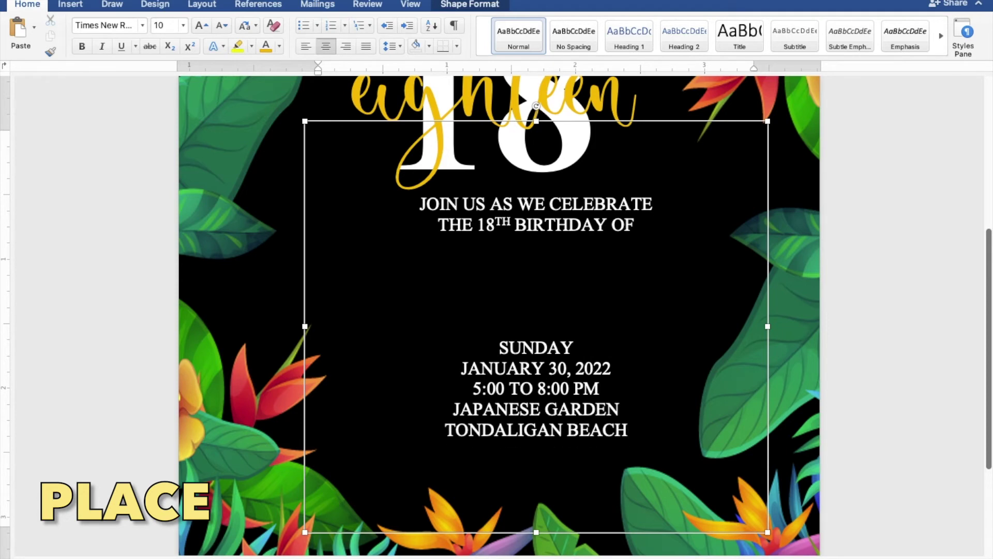
text(DAGUPAN CITY)
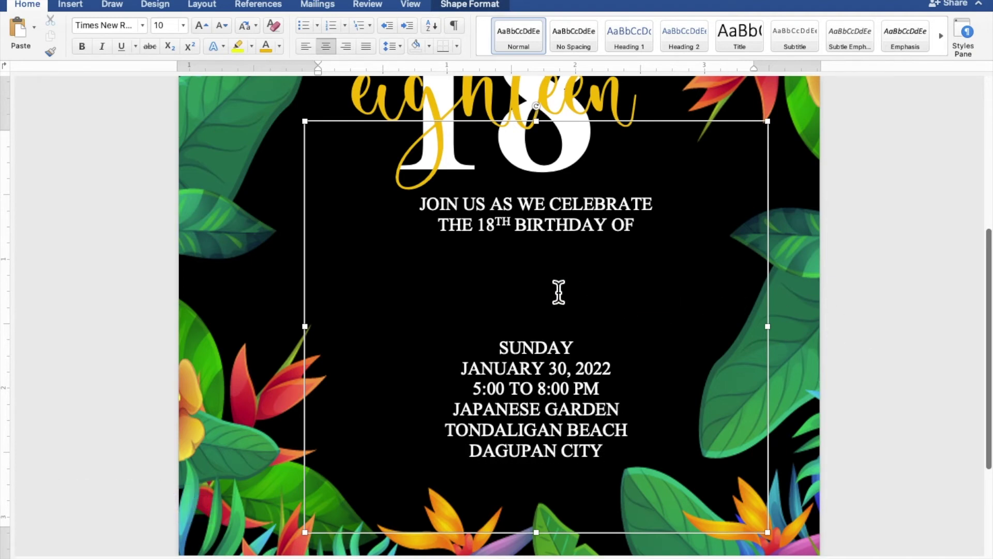
key(Return)
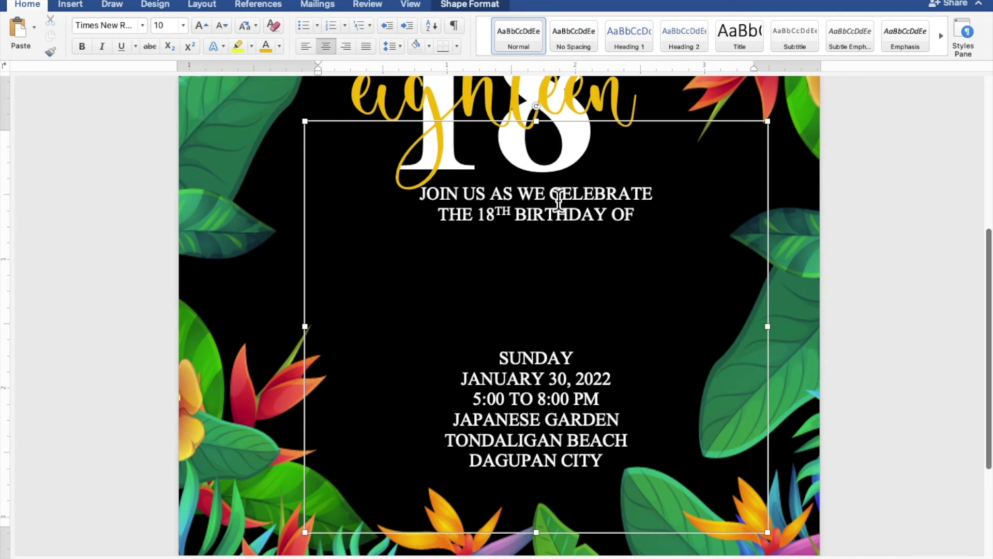
Lower the invitation text box's top edge and shift the box slightly left
drag(550, 123, 547, 189)
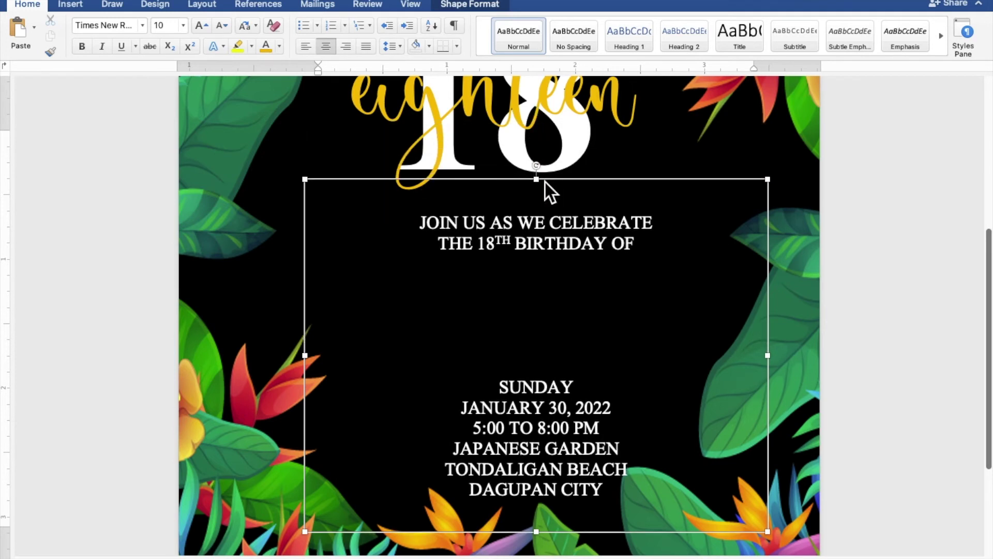
drag(579, 317, 550, 316)
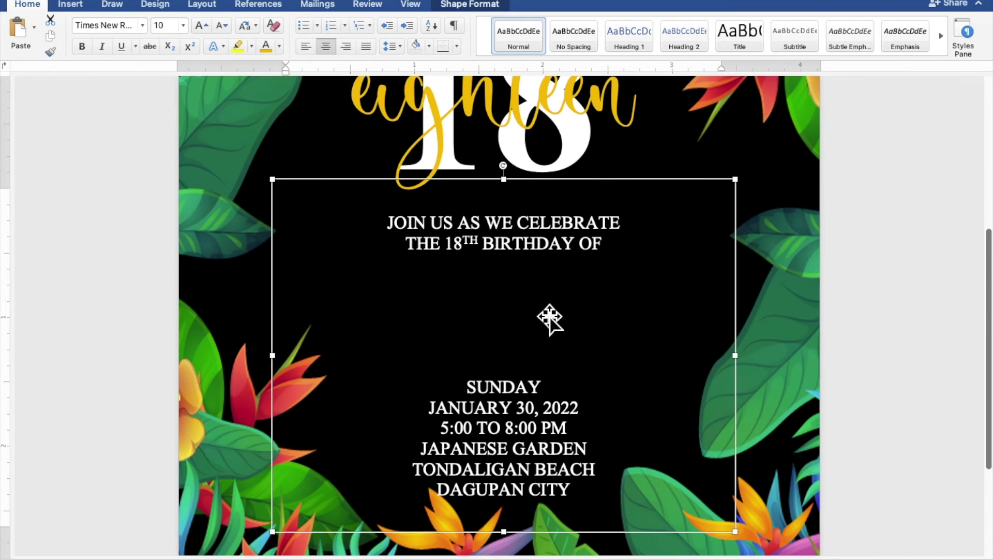
scroll(550, 317, up, 3)
Duplicate the gold 'eighteen' graphic and place the copy below THE 18TH BIRTHDAY OF
click(466, 172)
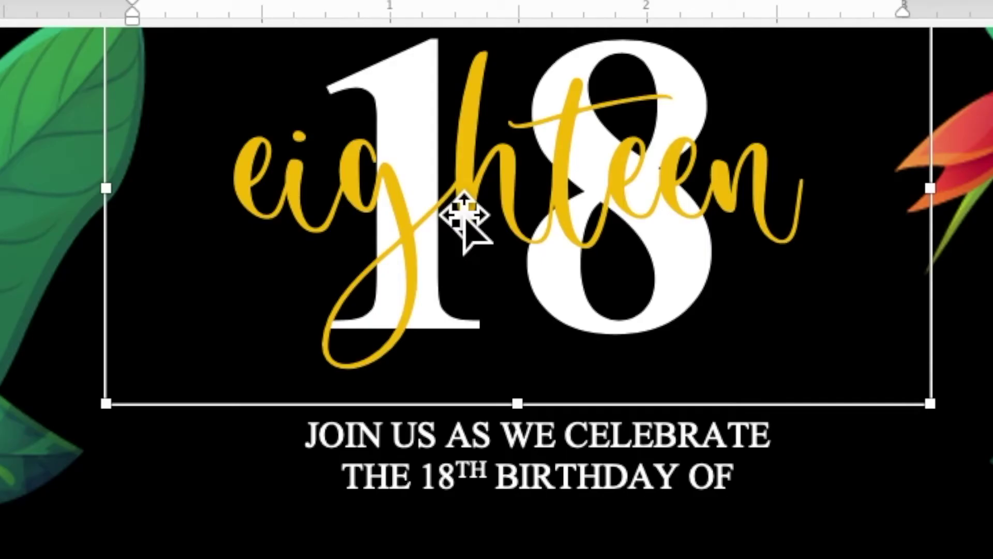
right_click(448, 196)
click(466, 241)
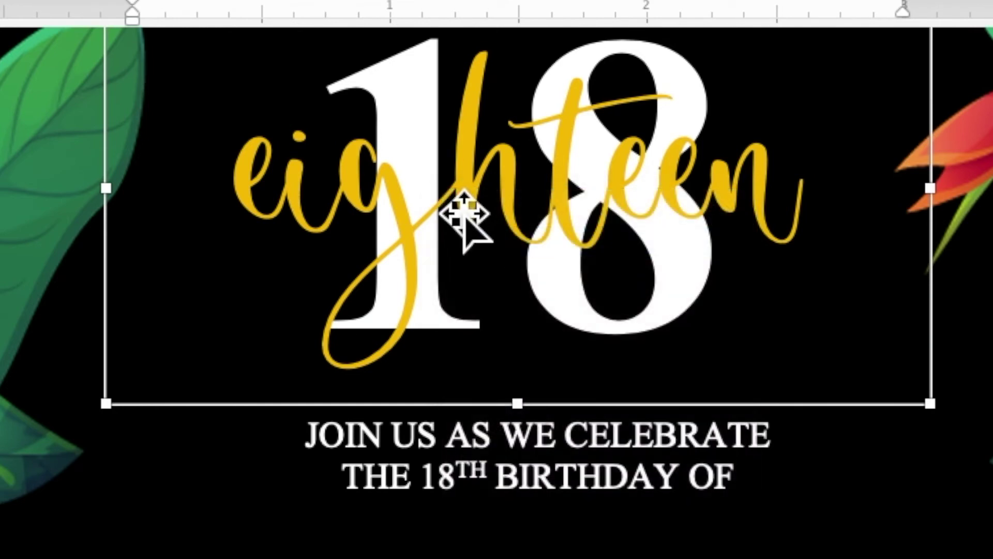
right_click(445, 179)
click(475, 253)
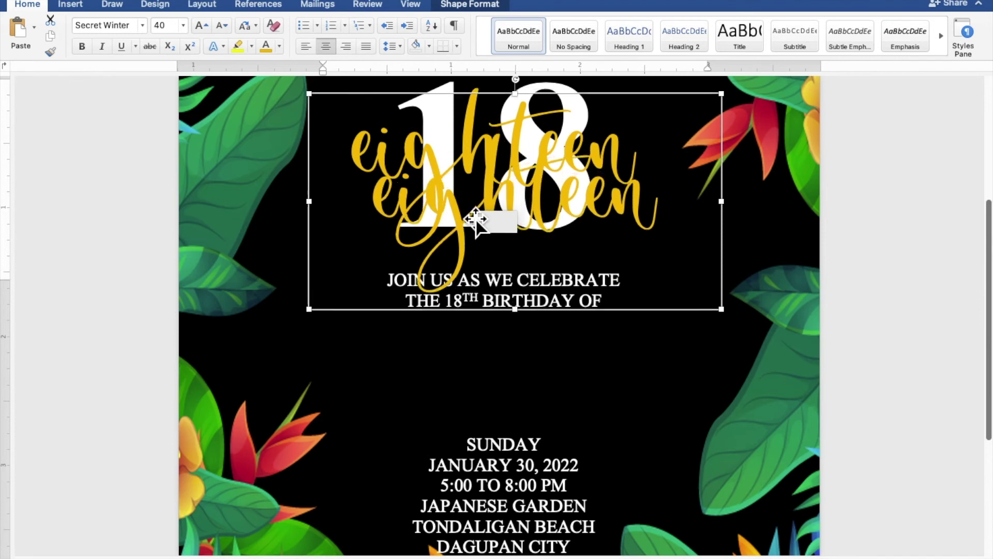
drag(474, 219, 483, 386)
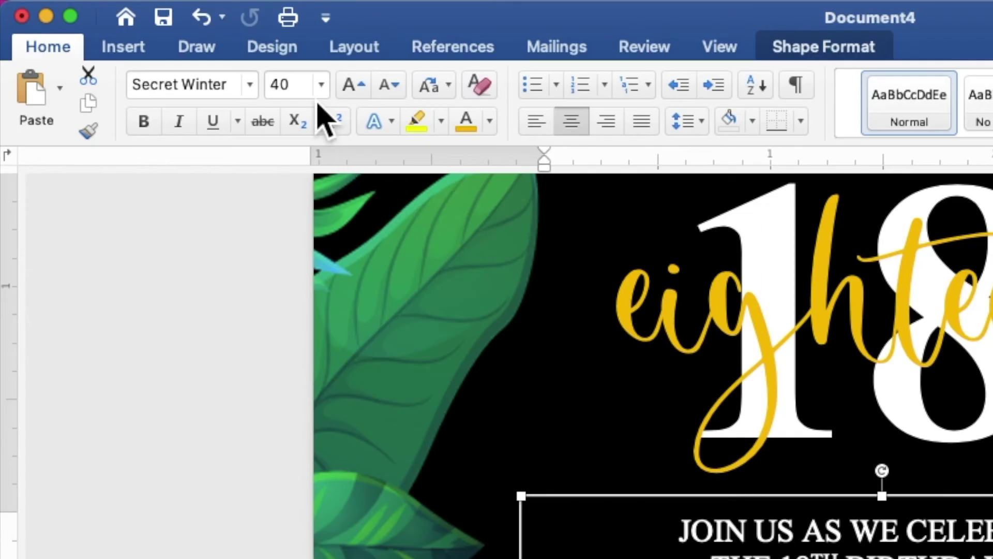
Set the copied 'eighteen' to font size 30 in green, then select the word
click(279, 88)
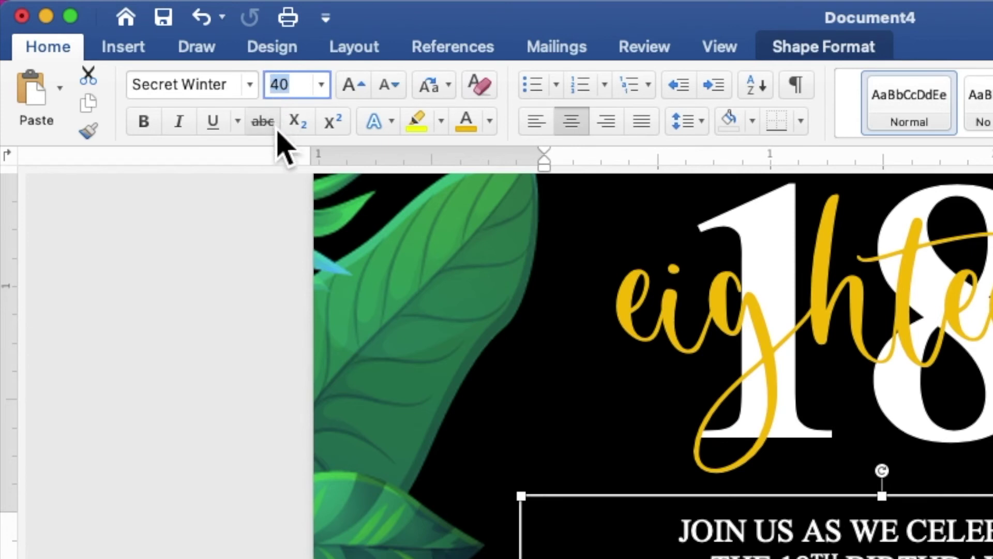
text(3)
key(Return)
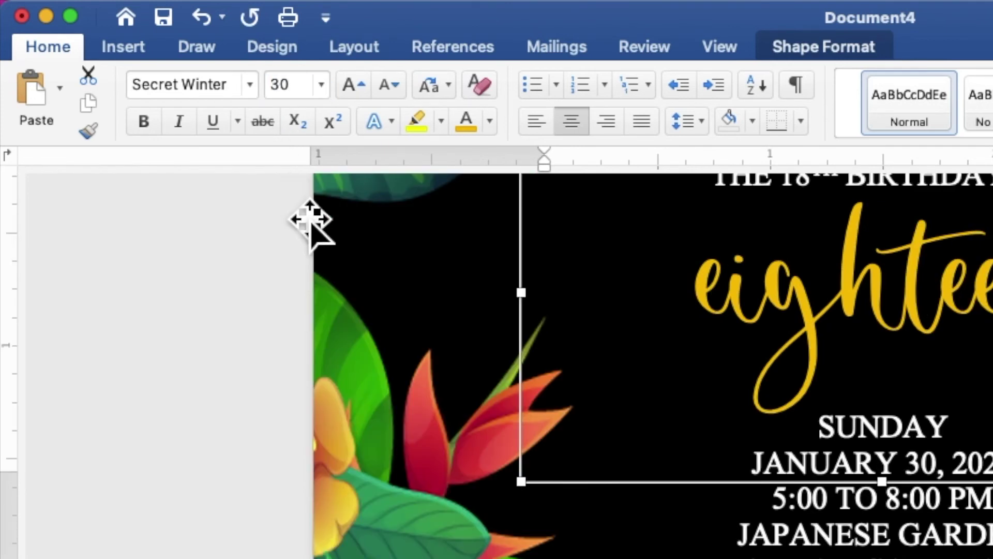
scroll(336, 266, up, 5)
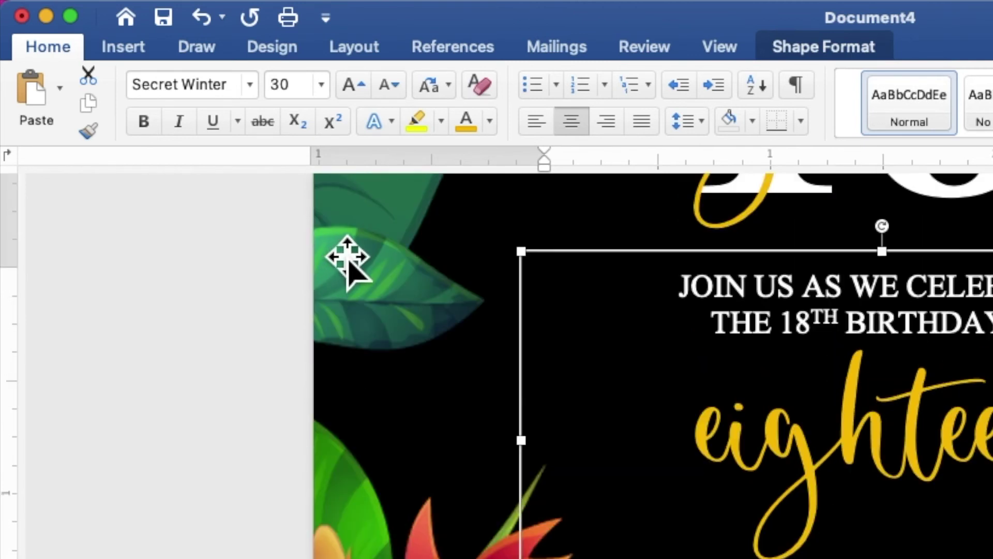
click(490, 120)
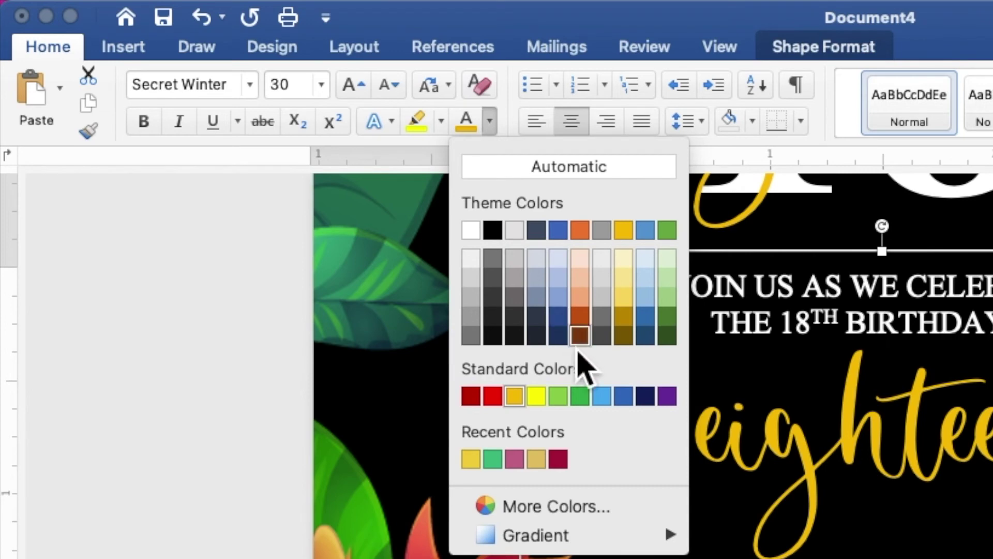
click(580, 396)
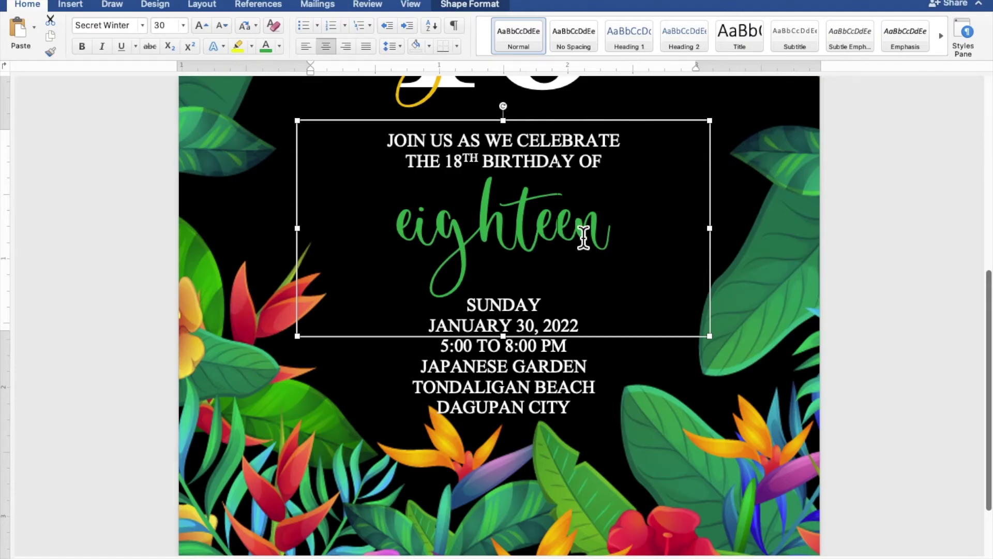
drag(627, 231, 388, 236)
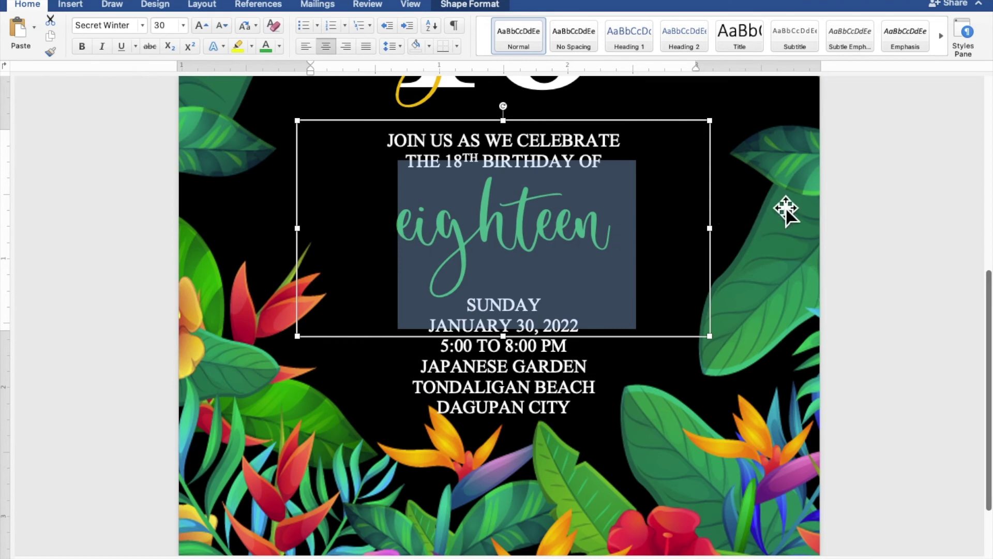
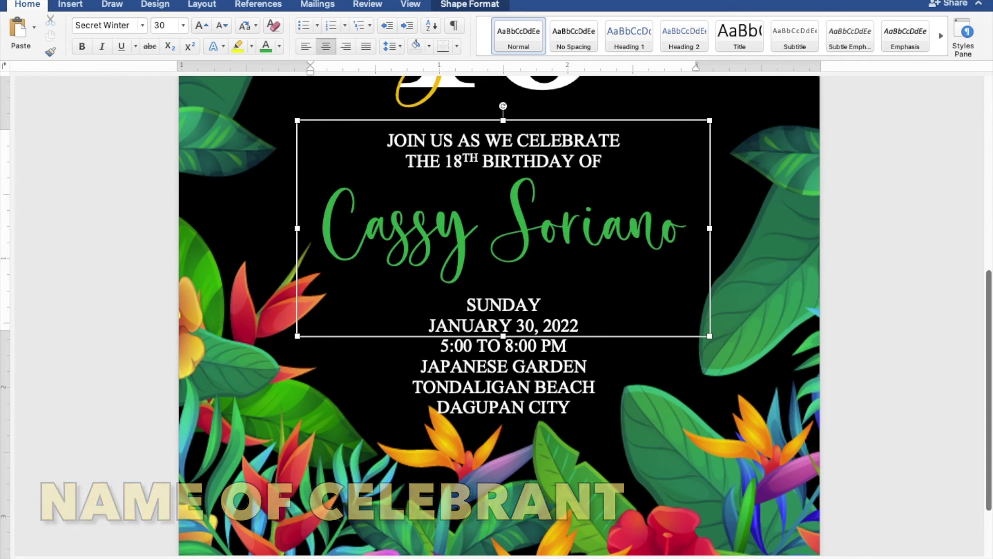
Replace the green 'eighteen' with the celebrant's name and nudge its text box lower
drag(645, 127, 649, 134)
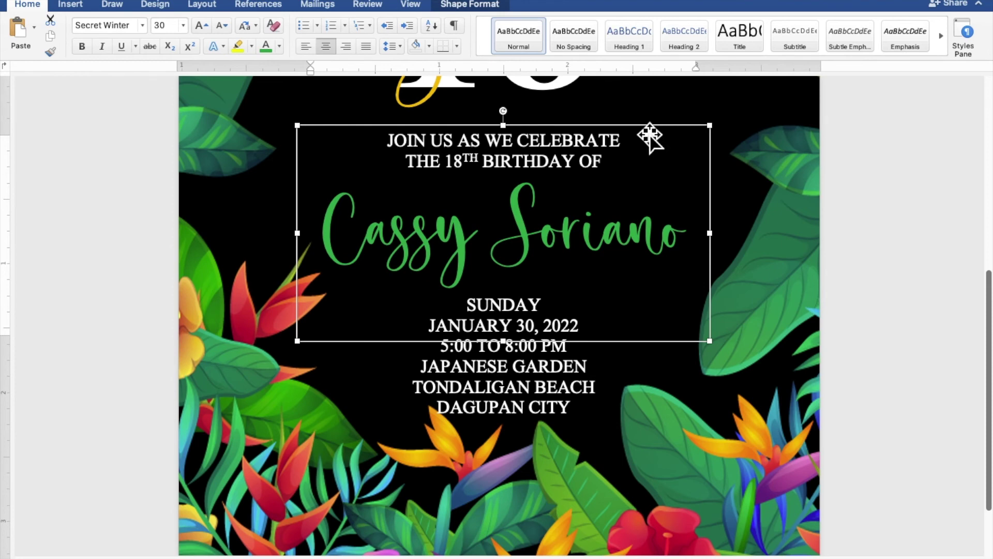
scroll(650, 135, down, 10)
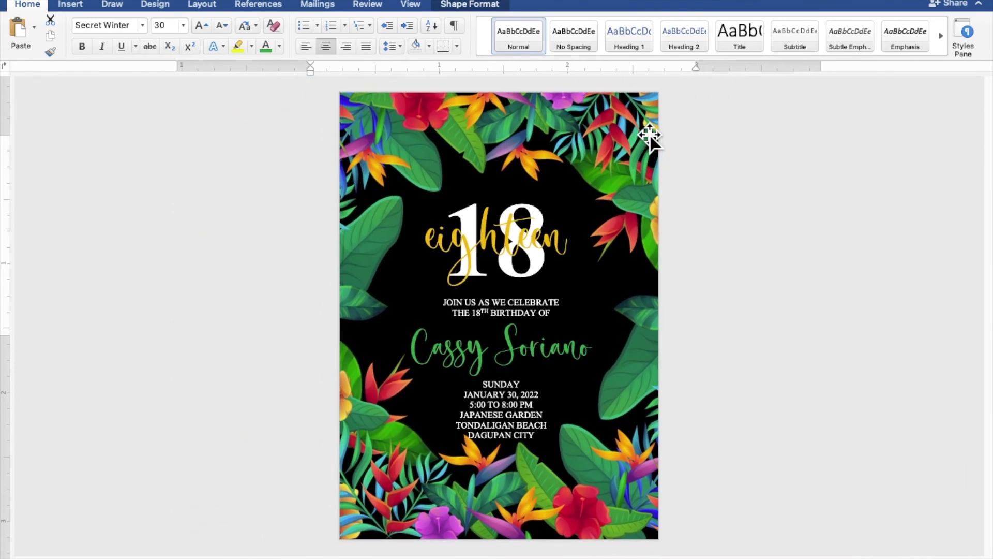
click(901, 254)
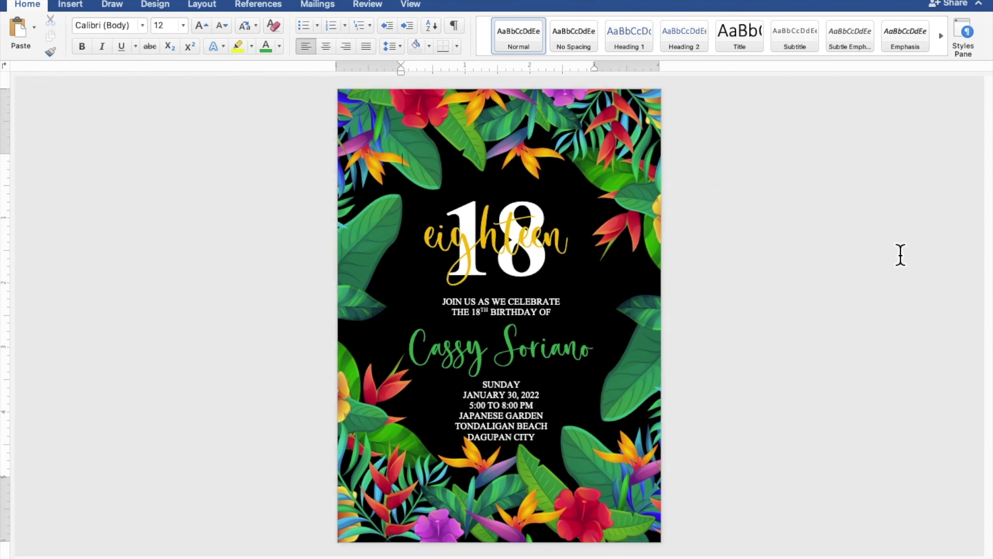